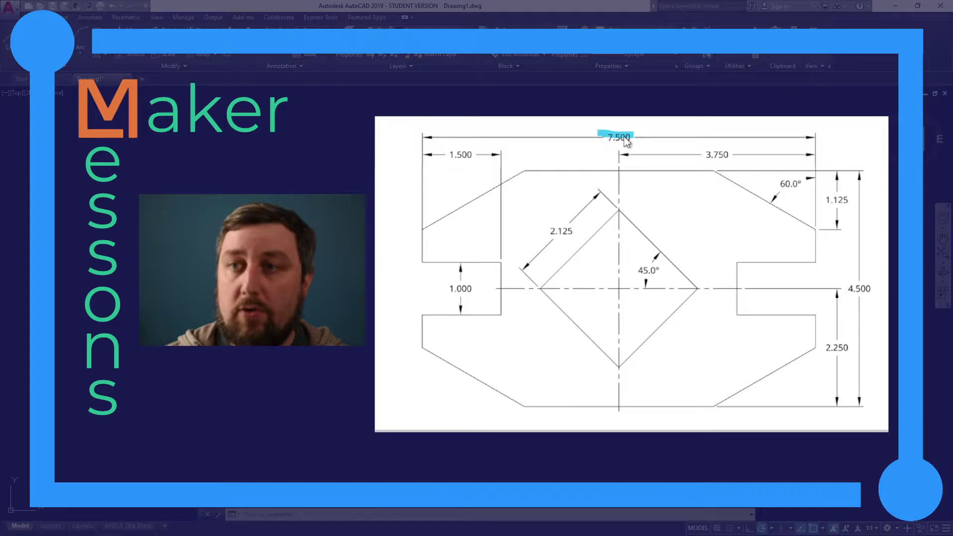
# Draw a 7.5 by 4.5 rectangle and pan it toward the middle of the view
pyautogui.moveTo(848, 289); pyautogui.dragTo(866, 290)
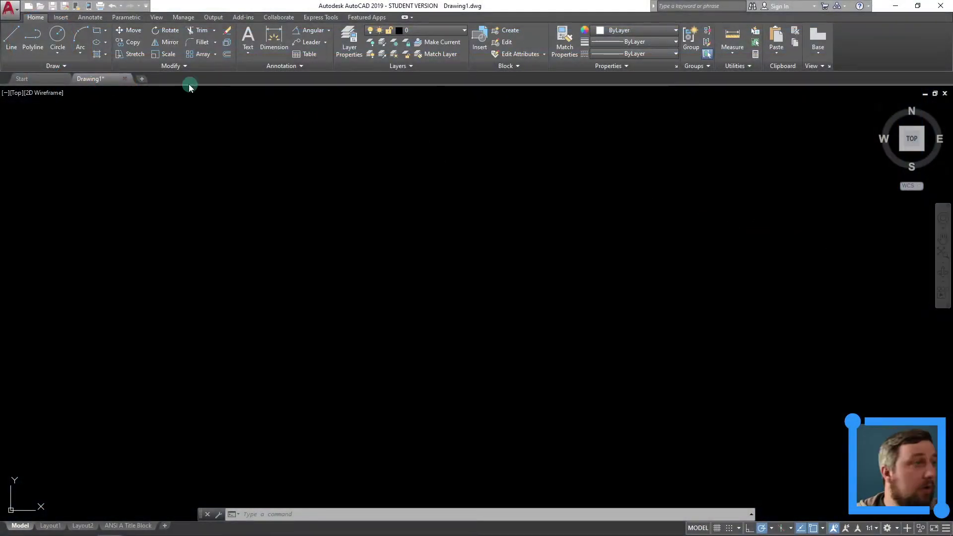
pyautogui.write('ec')
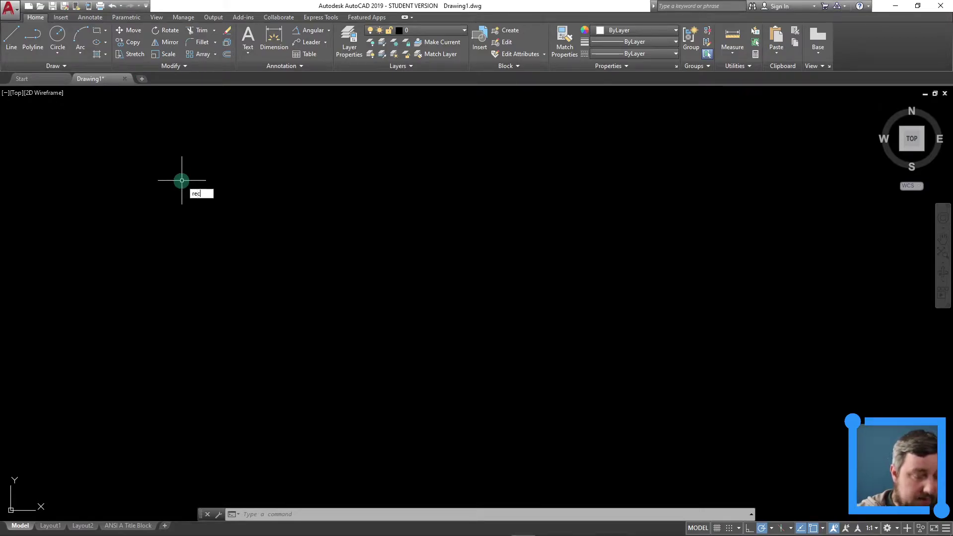
pyautogui.press('Return')
pyautogui.click(254, 318)
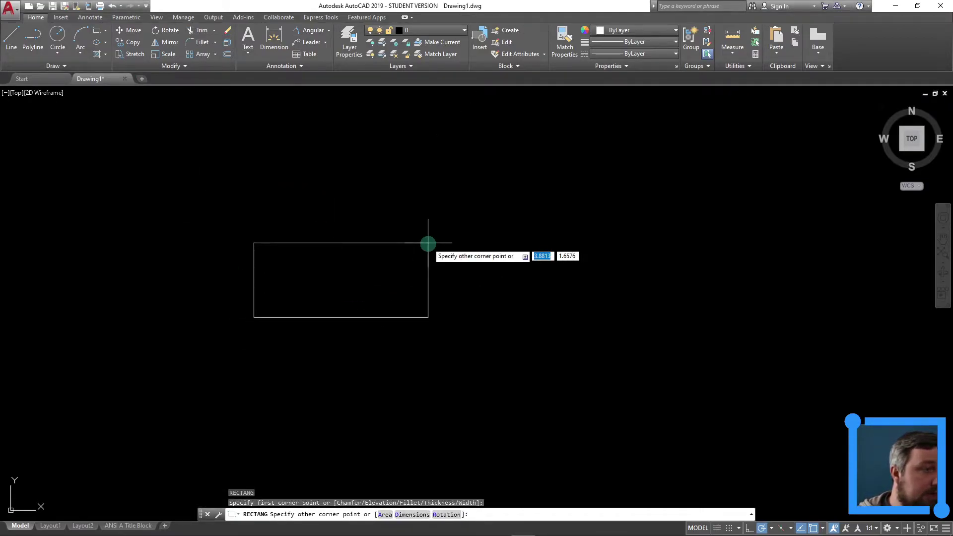
pyautogui.write('7.5')
pyautogui.press('Tab')
pyautogui.write('4.5')
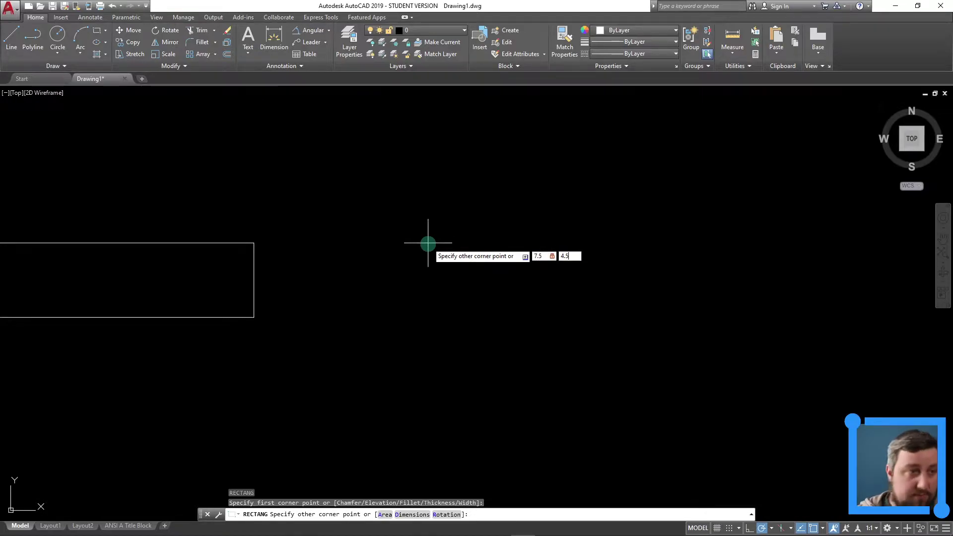
pyautogui.press('Return')
pyautogui.moveTo(438, 214); pyautogui.dragTo(498, 269, button='middle')
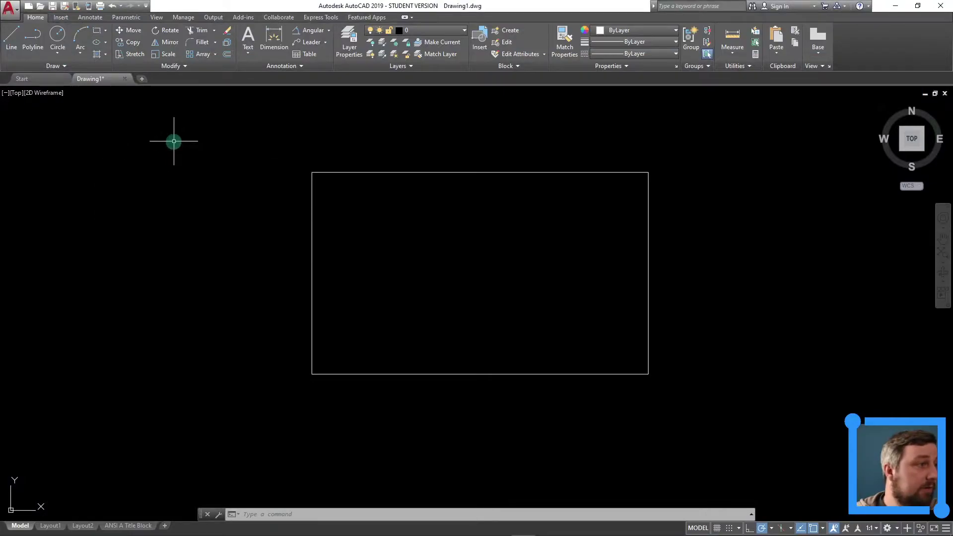
# Draw a 2.125 by 2.125 square just left of the plate rectangle
pyautogui.press('Return')
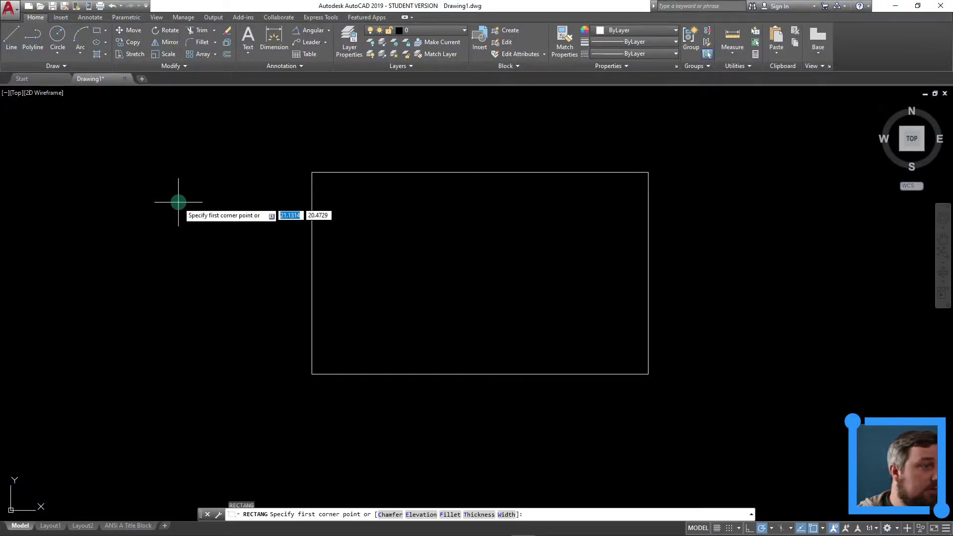
pyautogui.click(178, 202)
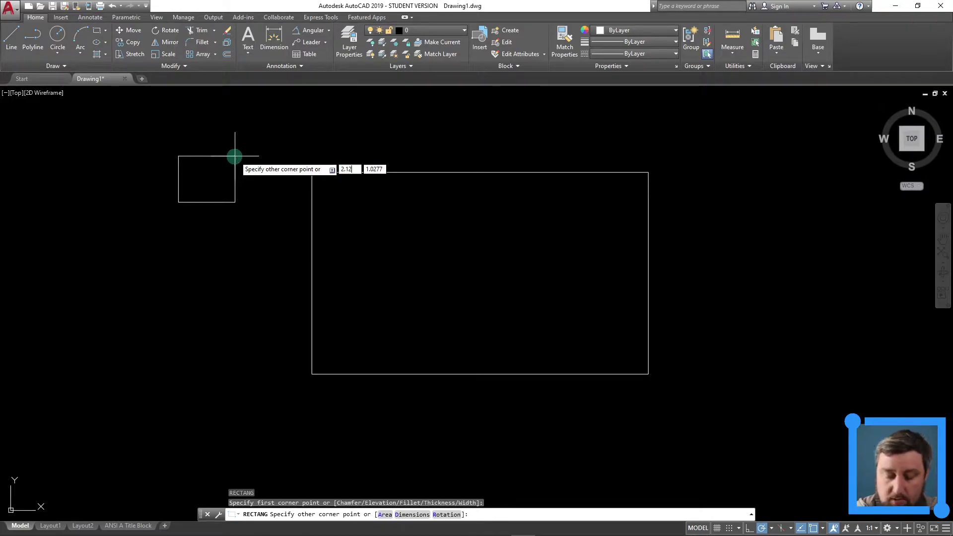
pyautogui.write('2.125')
pyautogui.press('Return')
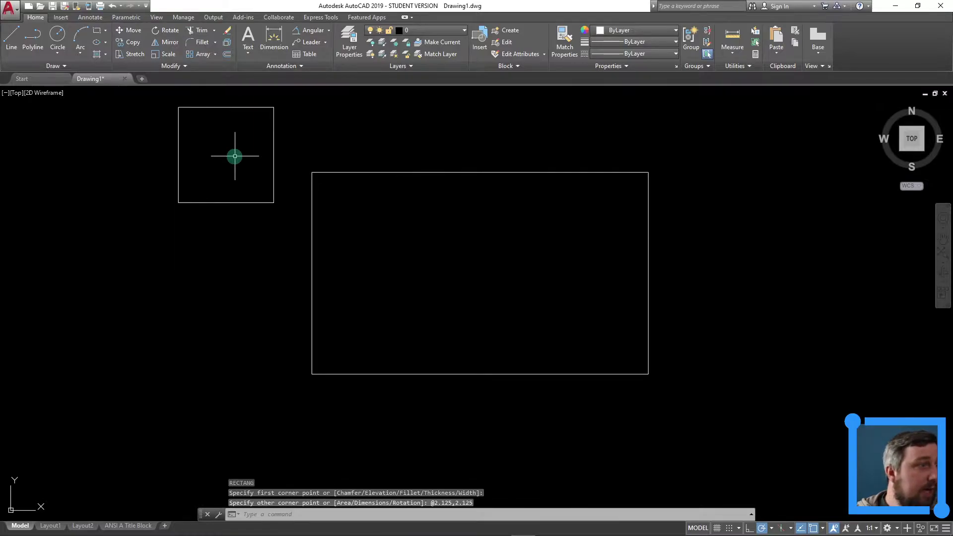
# Move the square from its centre point to the centre of the 7.5 by 4.5 rectangle
pyautogui.click(133, 35)
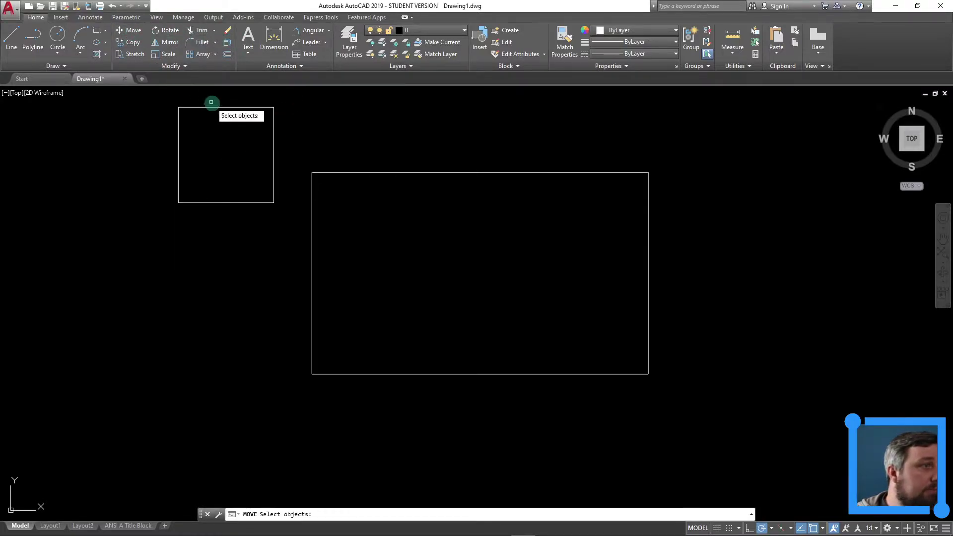
pyautogui.click(218, 107)
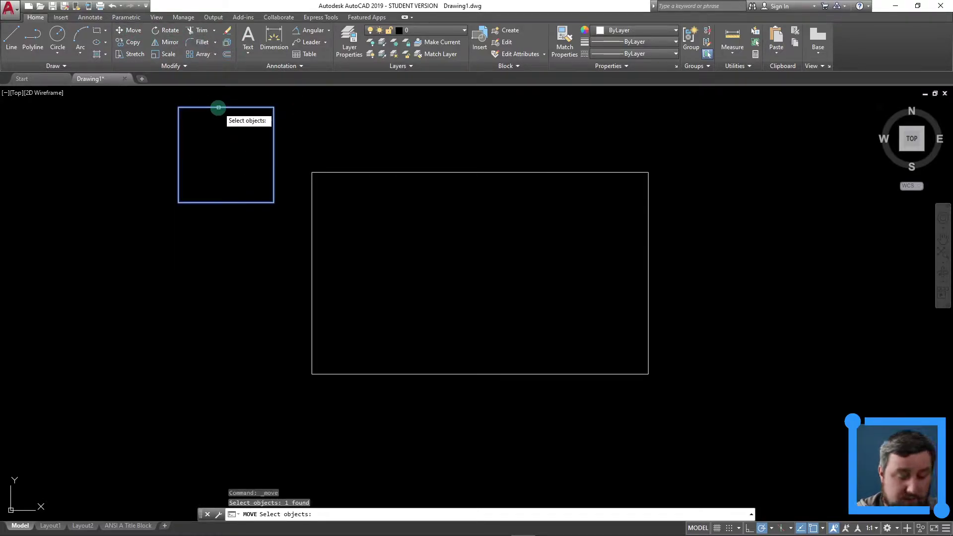
pyautogui.press('Return')
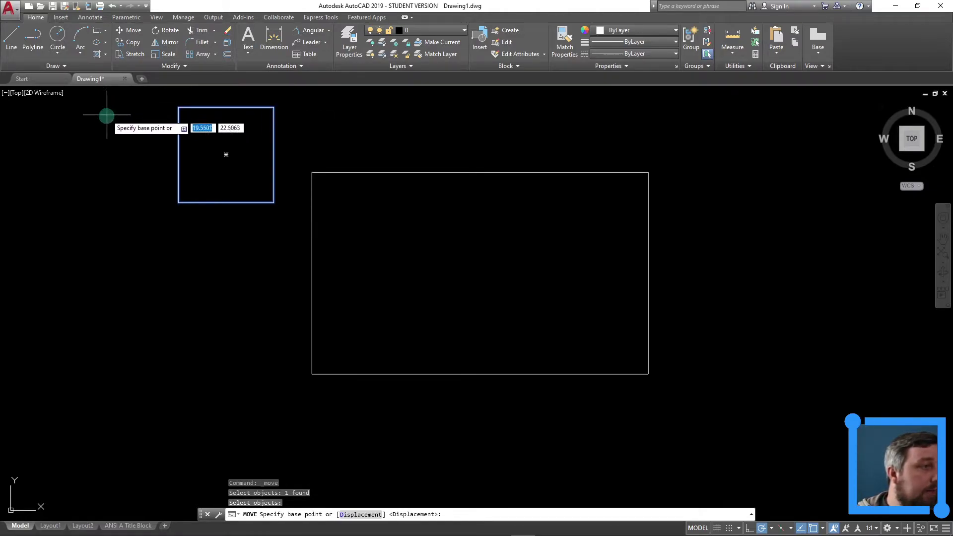
pyautogui.click(226, 154)
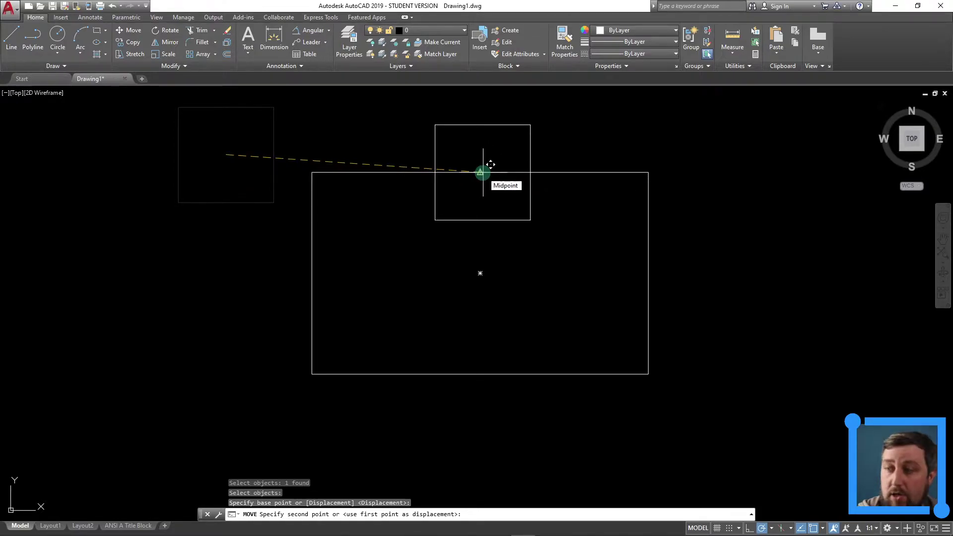
pyautogui.click(481, 273)
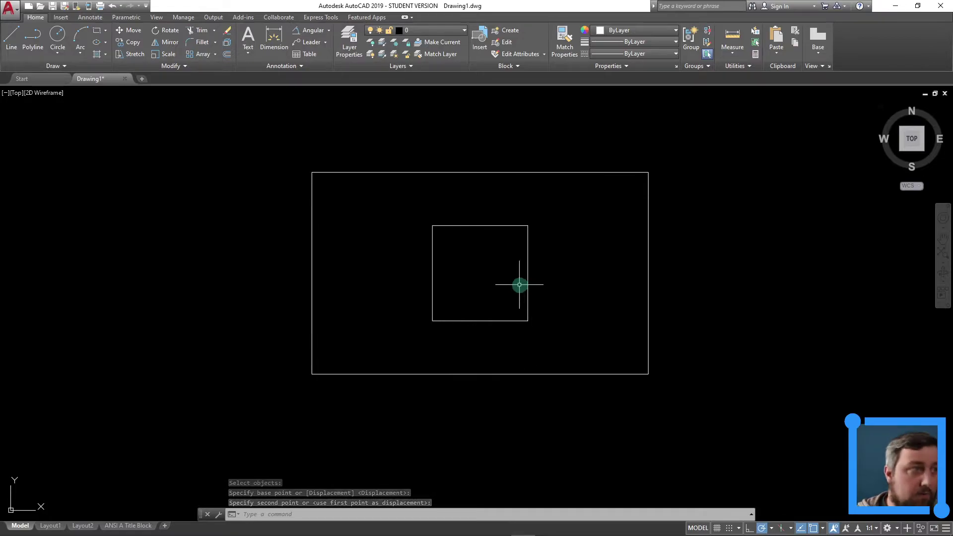
# Rotate the centred square 45° about its centre to form a diamond
pyautogui.click(170, 31)
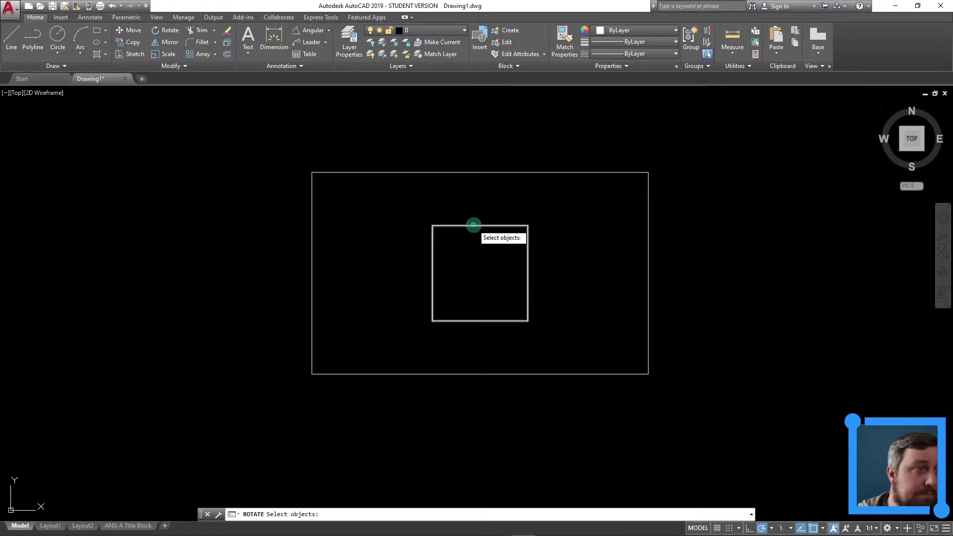
pyautogui.click(472, 225)
pyautogui.press('Return')
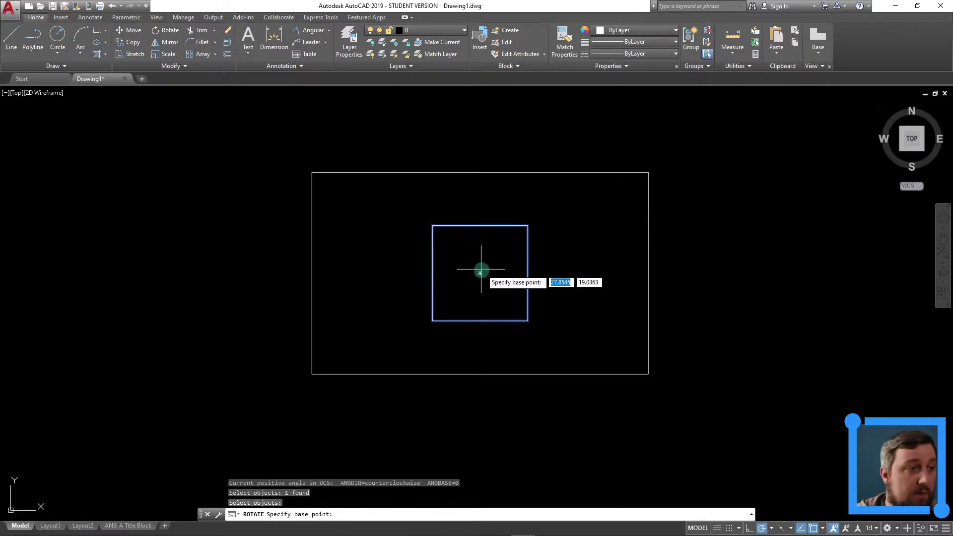
pyautogui.click(481, 273)
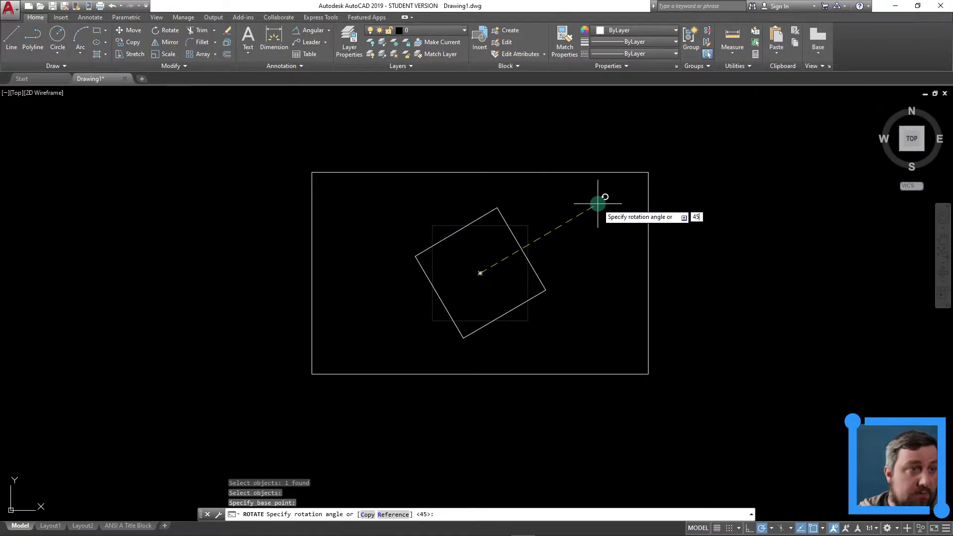
pyautogui.write('45')
pyautogui.press('Return')
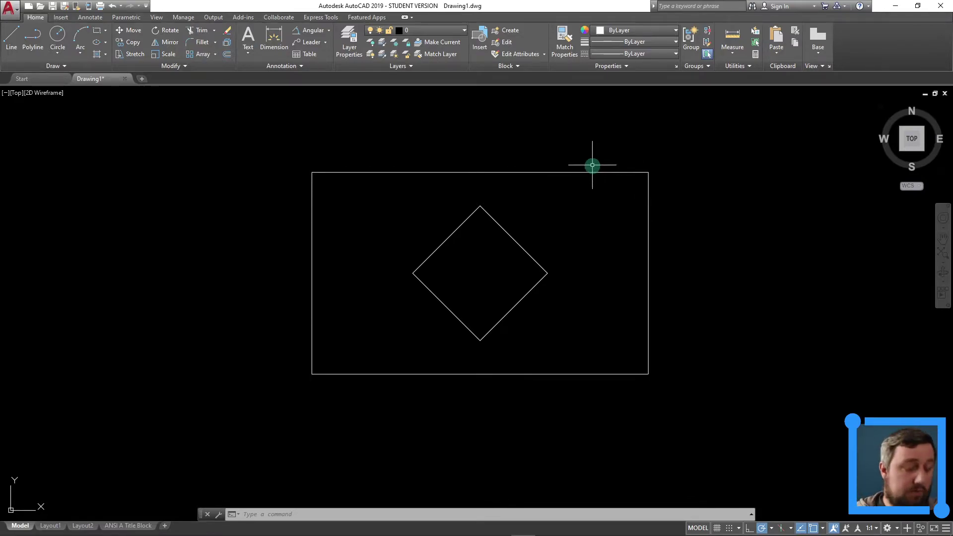
pyautogui.write('l')
pyautogui.press('Return')
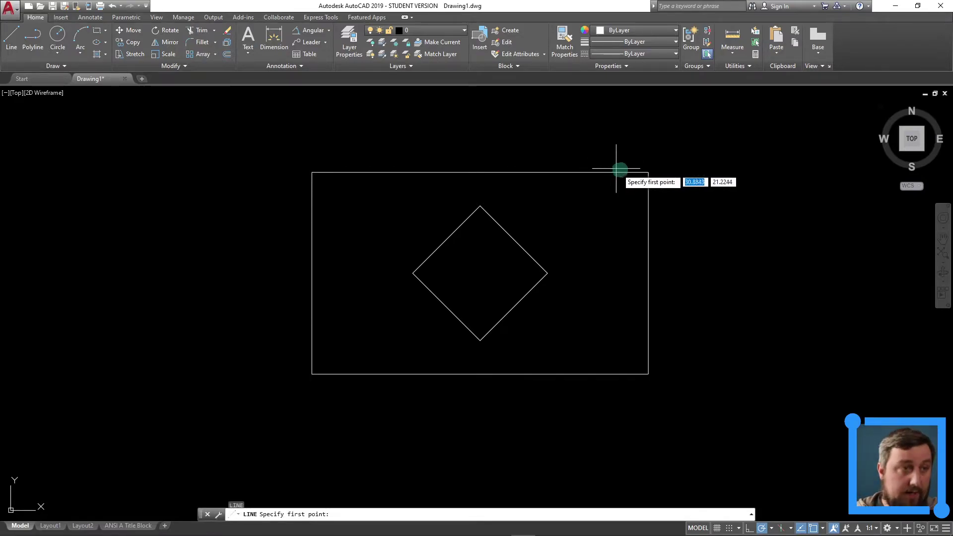
# From the top-right corner, draw a line 1.125 down the right edge, then a 150° chamfer line
pyautogui.click(649, 172)
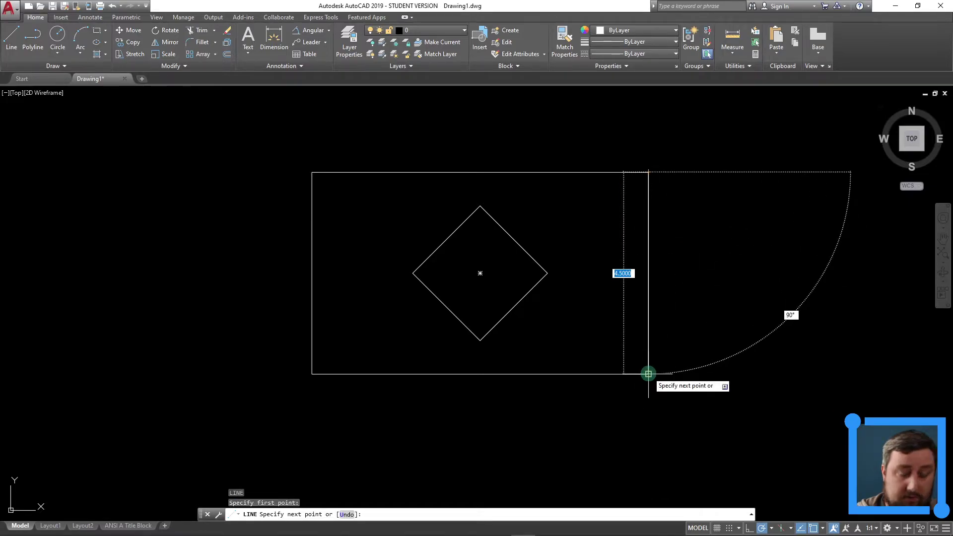
pyautogui.press('Return')
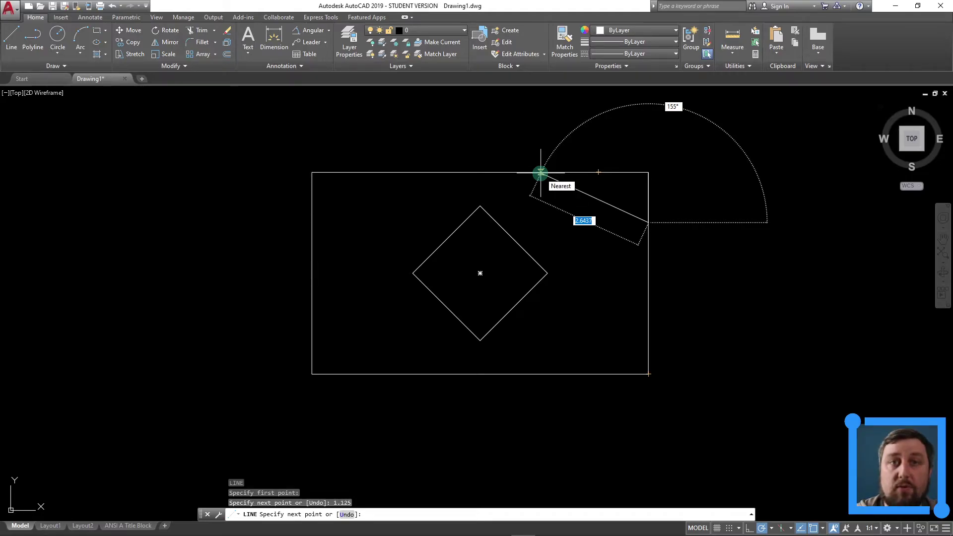
pyautogui.press('Tab')
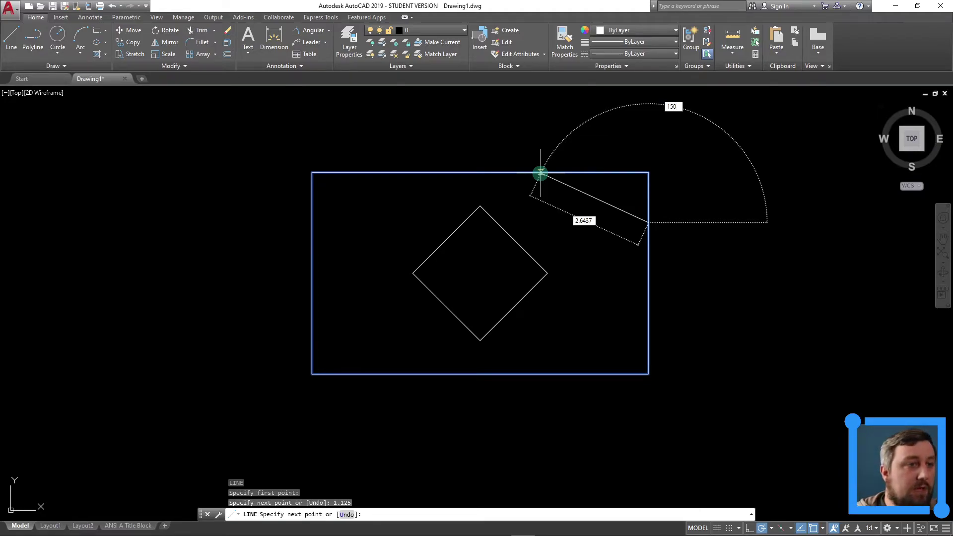
pyautogui.write('150')
pyautogui.press('Return')
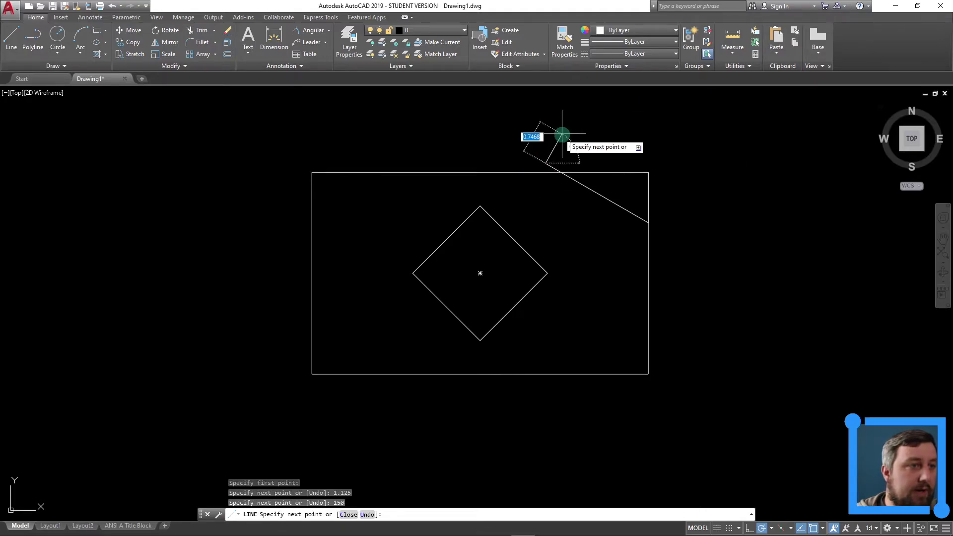
pyautogui.press('Escape')
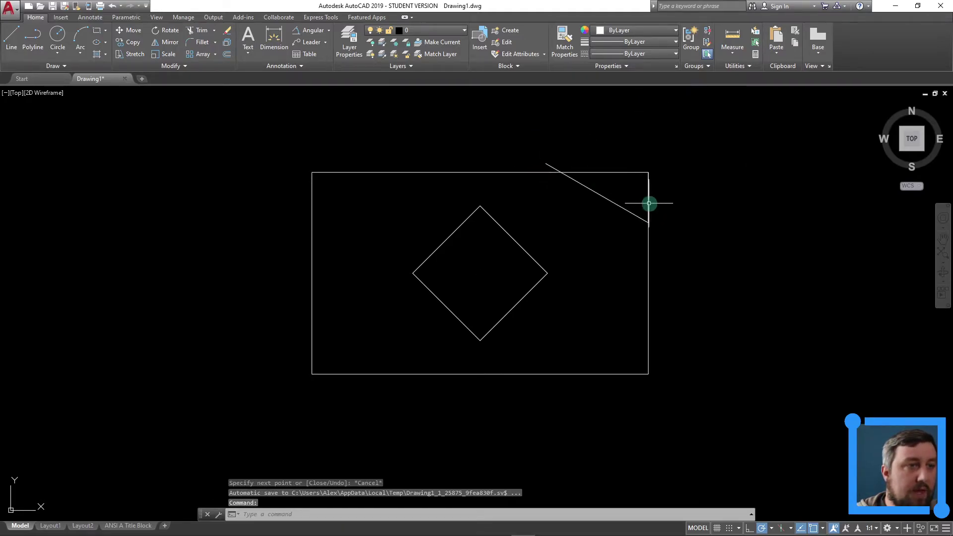
pyautogui.click(313, 31)
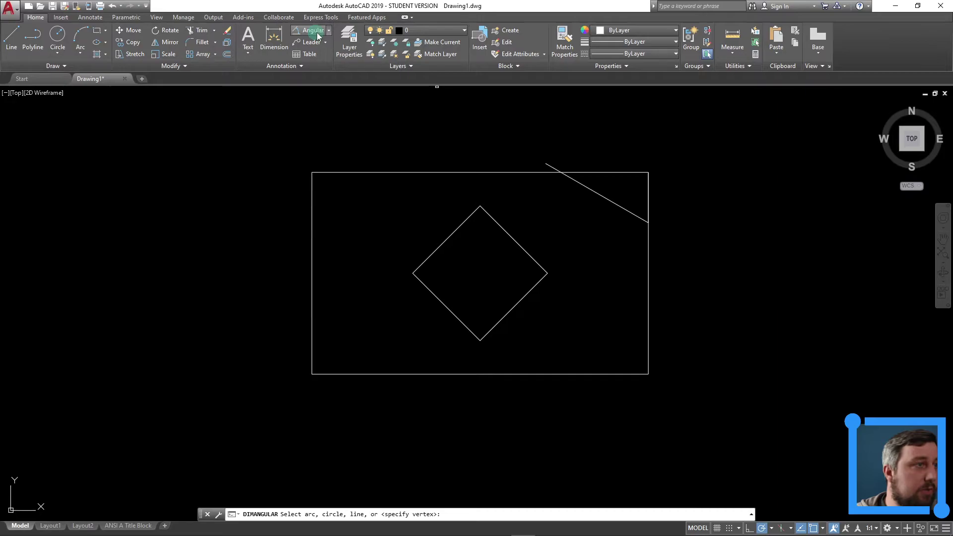
pyautogui.click(328, 31)
pyautogui.click(322, 88)
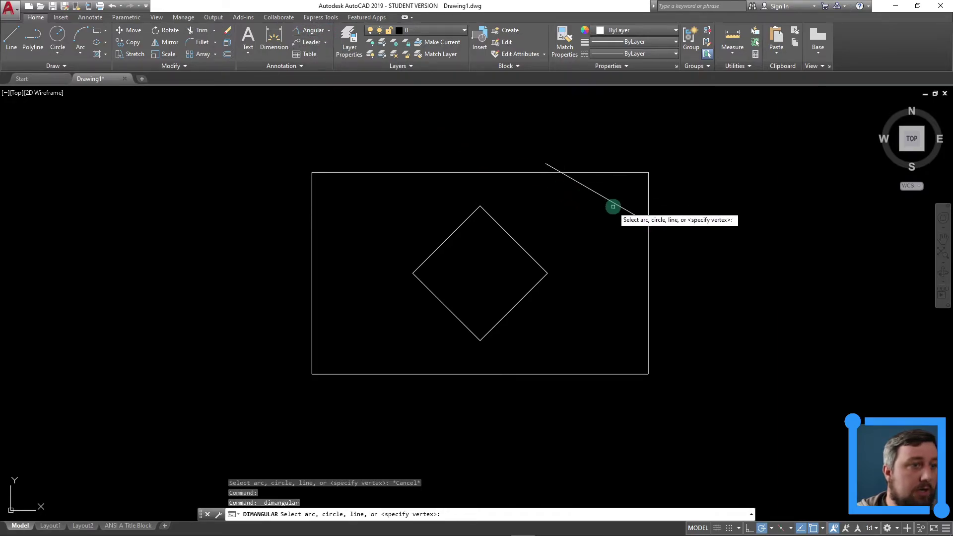
pyautogui.click(621, 206)
pyautogui.click(647, 200)
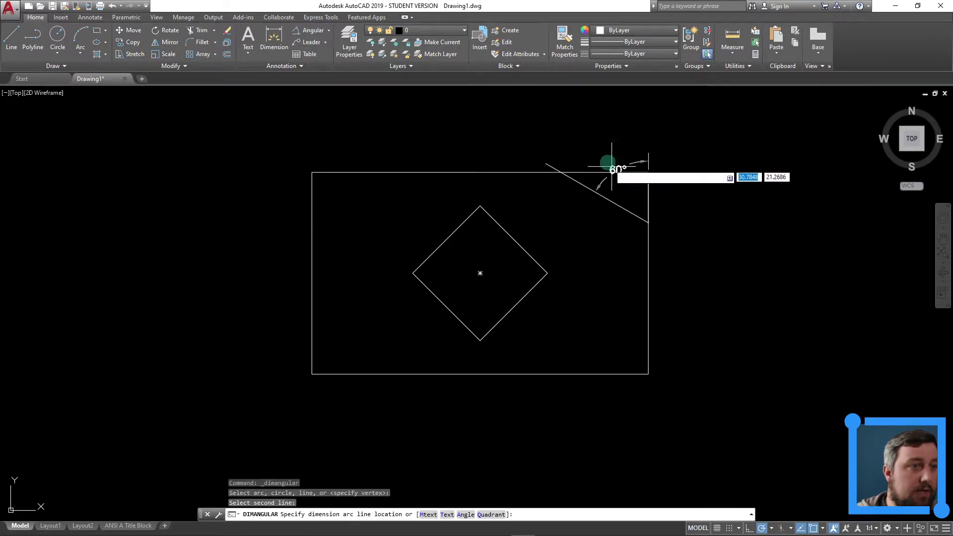
pyautogui.click(619, 149)
pyautogui.click(626, 134)
pyautogui.click(590, 122)
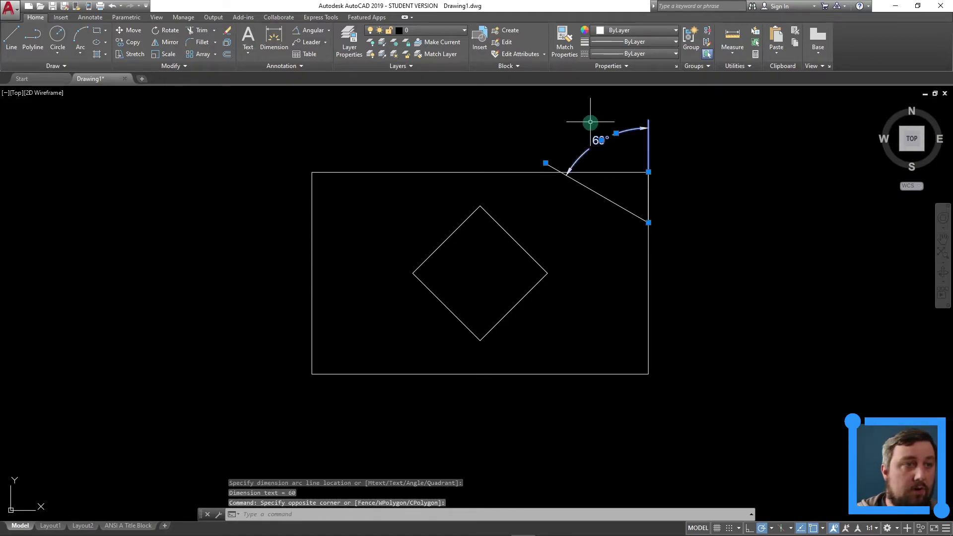
pyautogui.press('Delete')
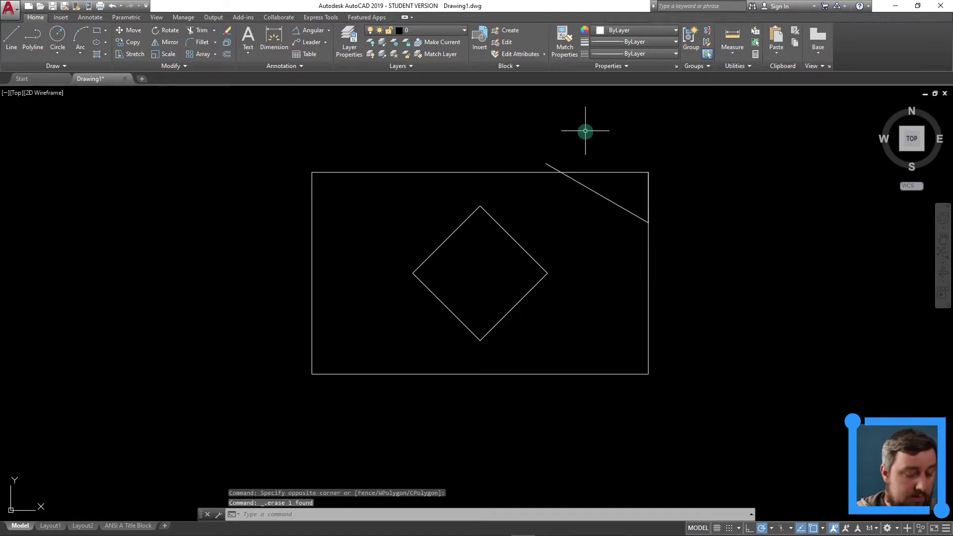
# Trim the slanted corner line's overhang above the rectangle's top edge
pyautogui.press('Return')
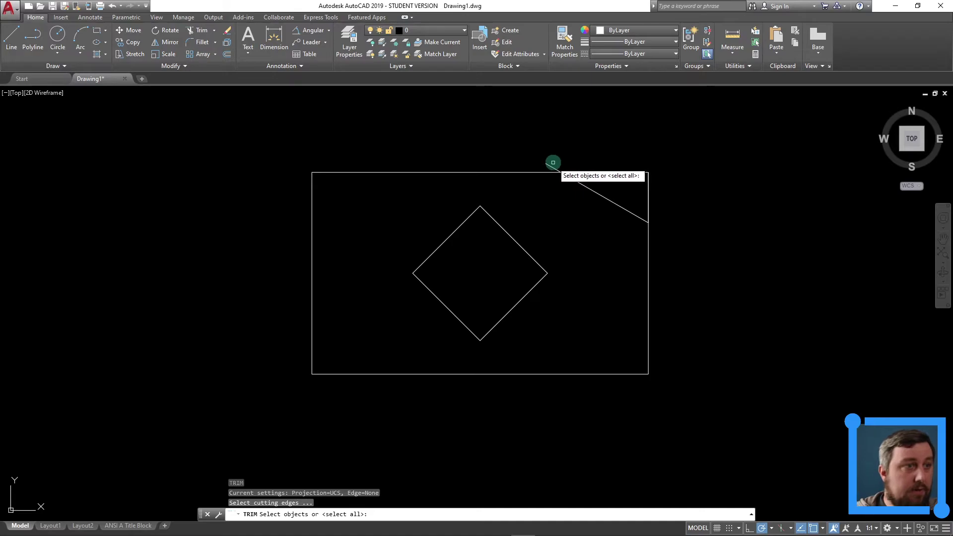
pyautogui.click(550, 165)
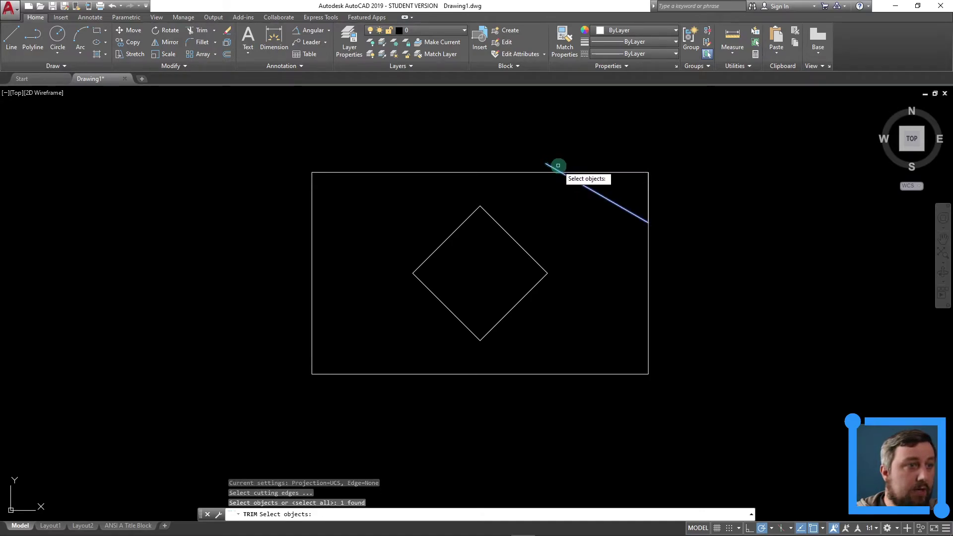
pyautogui.click(558, 165)
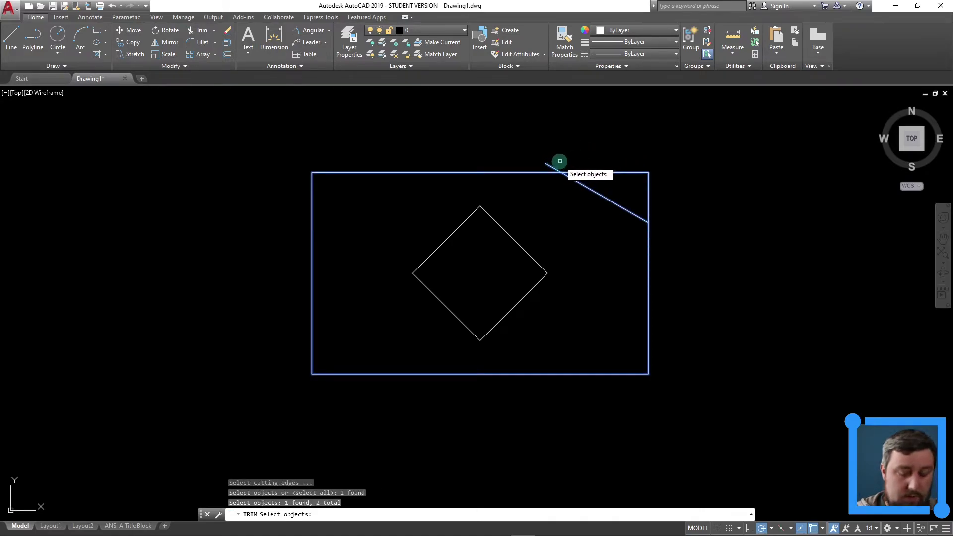
pyautogui.press('Escape')
pyautogui.press('Escape')
pyautogui.write('tr')
pyautogui.press('Return')
pyautogui.moveTo(576, 151)
pyautogui.mouseDown()
pyautogui.moveTo(539, 163)
pyautogui.moveTo(588, 176)
pyautogui.moveTo(537, 162)
pyautogui.moveTo(622, 183)
pyautogui.mouseUp()
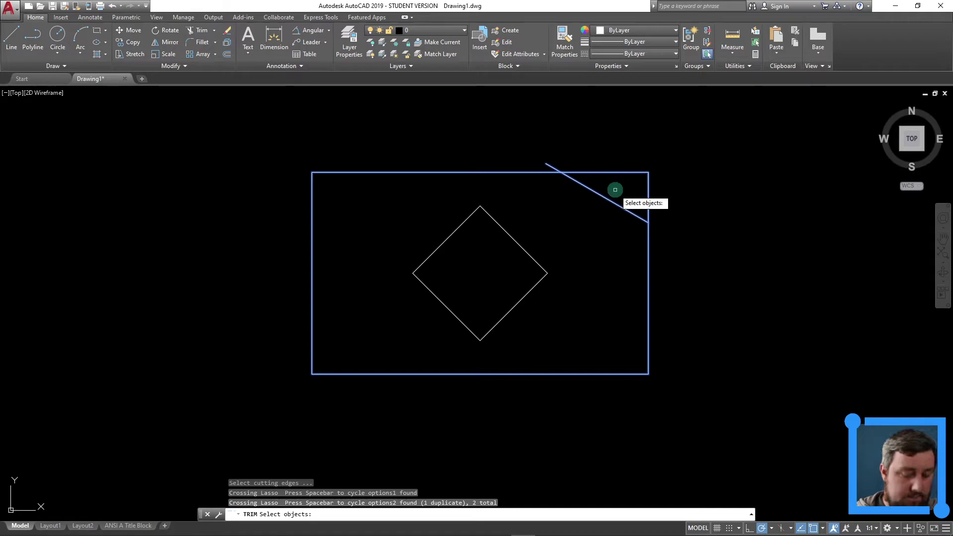
pyautogui.press('Return')
pyautogui.click(549, 165)
pyautogui.press('Return')
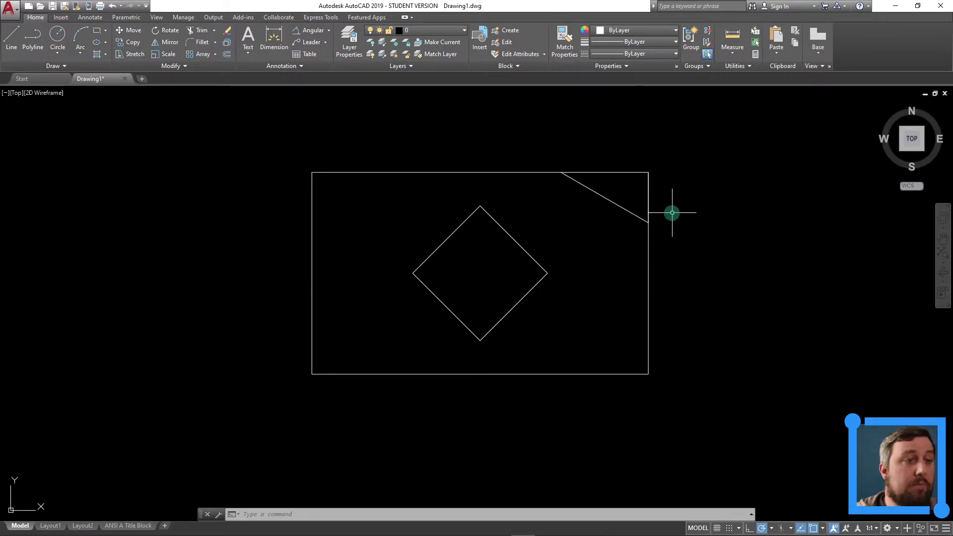
pyautogui.click(173, 47)
# Mirror the top-right chamfer line about the left/right edge midpoints to the bottom-right corner
pyautogui.click(618, 203)
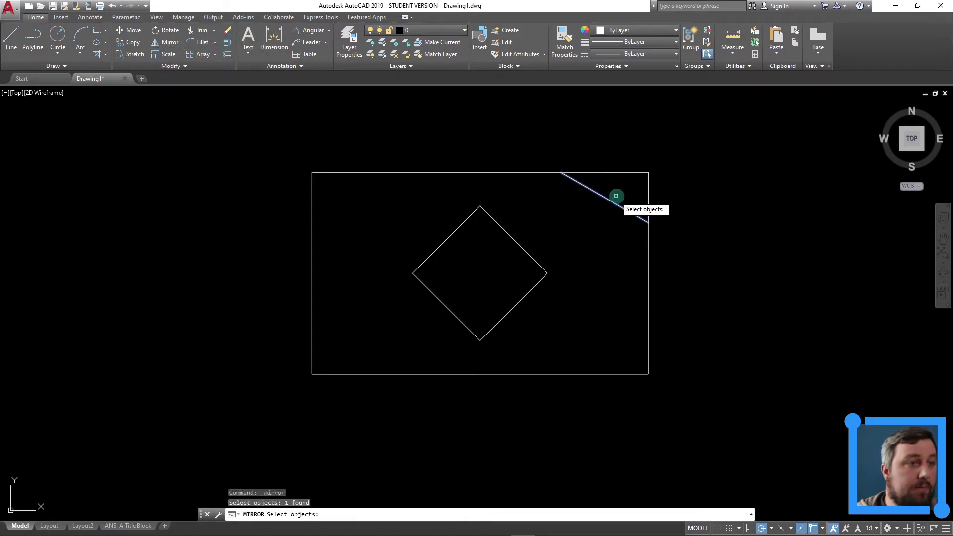
pyautogui.press('Return')
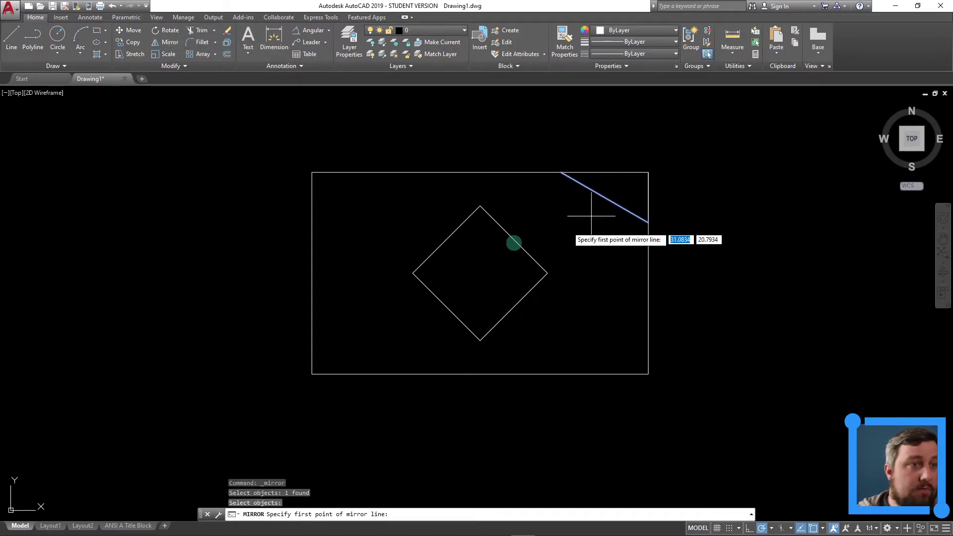
pyautogui.click(312, 273)
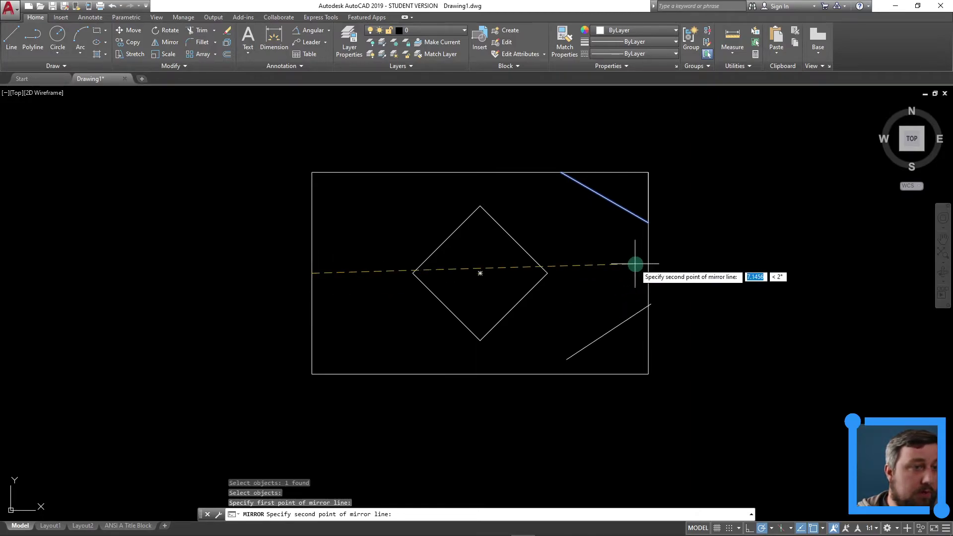
pyautogui.click(649, 274)
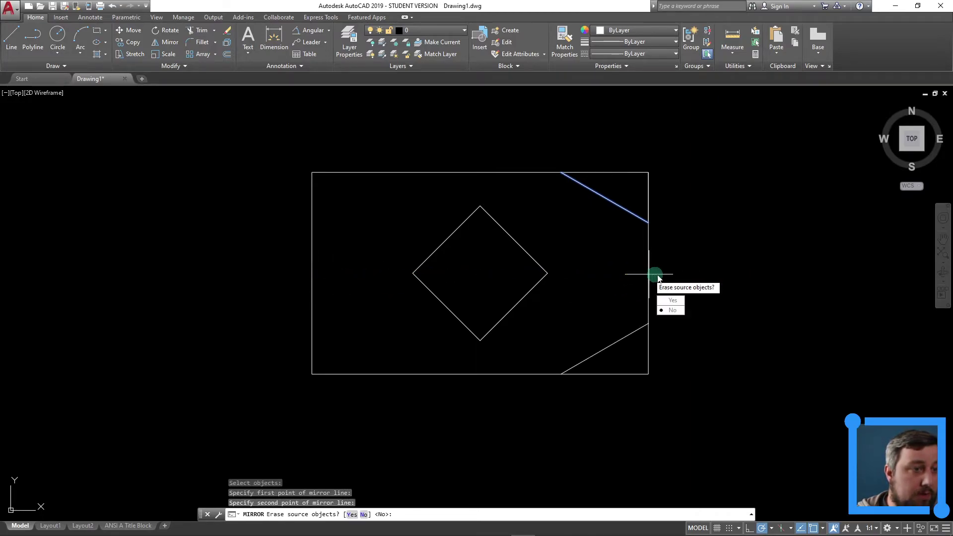
pyautogui.click(673, 310)
# Mirror both right-side chamfer lines about the top/bottom edge midpoints to the left corners
pyautogui.press('Return')
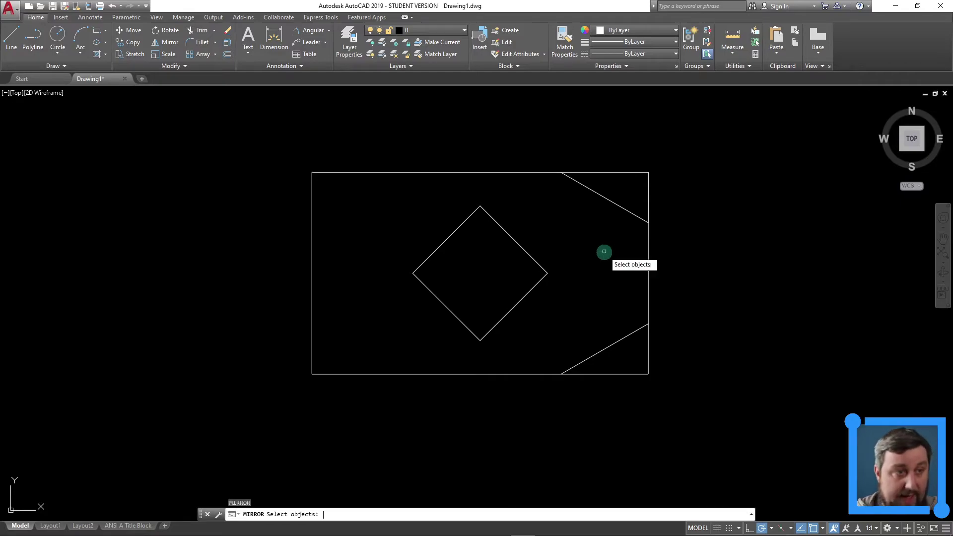
pyautogui.click(613, 343)
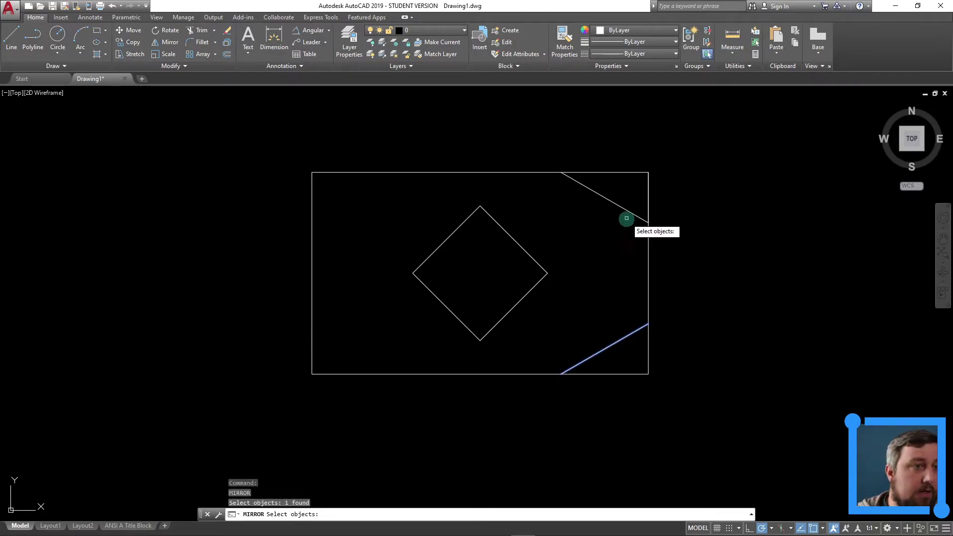
pyautogui.press('Return')
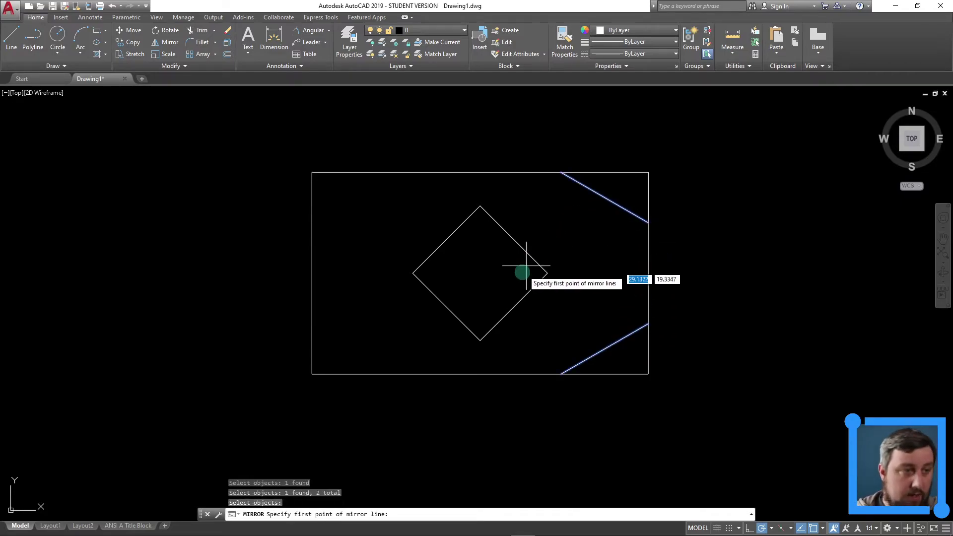
pyautogui.click(480, 374)
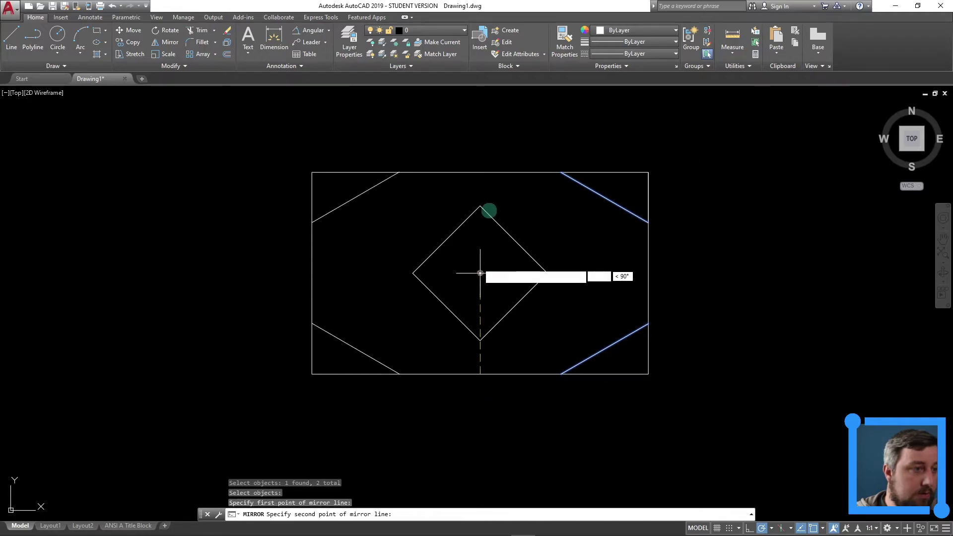
pyautogui.click(481, 172)
pyautogui.click(503, 209)
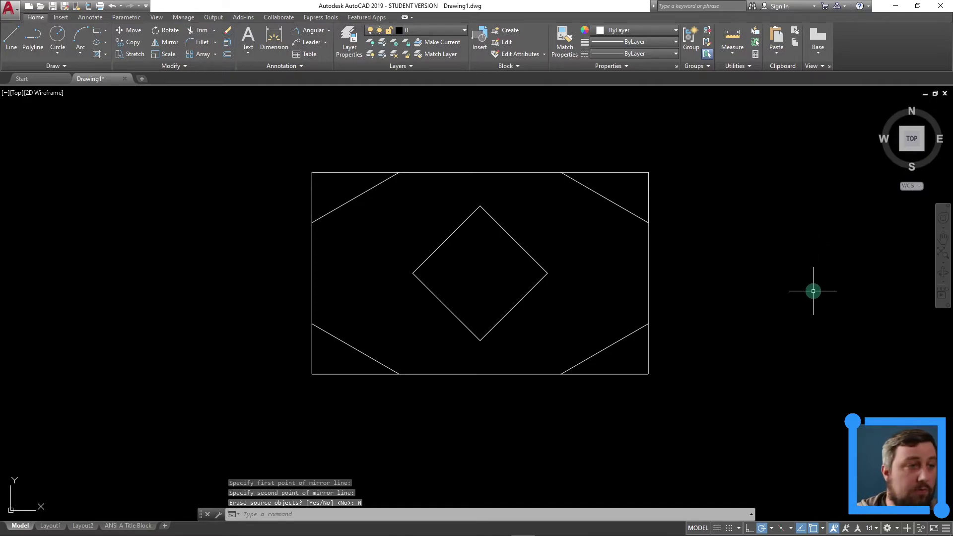
pyautogui.click(763, 426)
# Trim away the rectangle's corner tips beyond all four chamfer lines
pyautogui.click(249, 144)
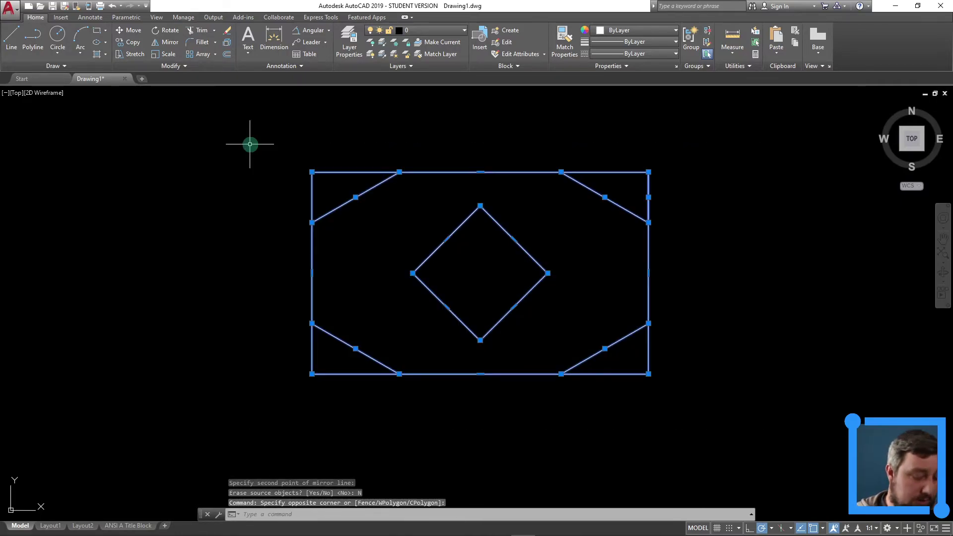
pyautogui.write('tr')
pyautogui.press('Return')
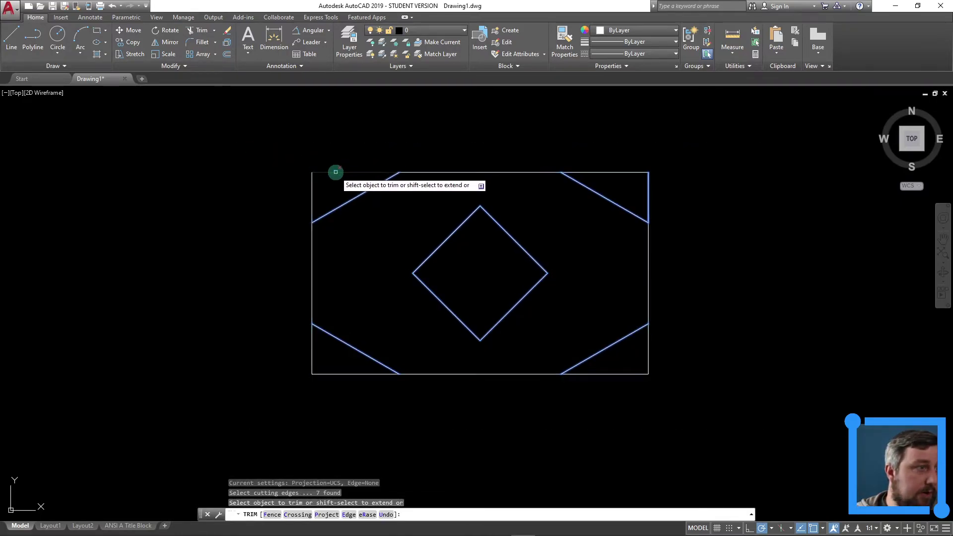
pyautogui.click(341, 165)
pyautogui.click(304, 185)
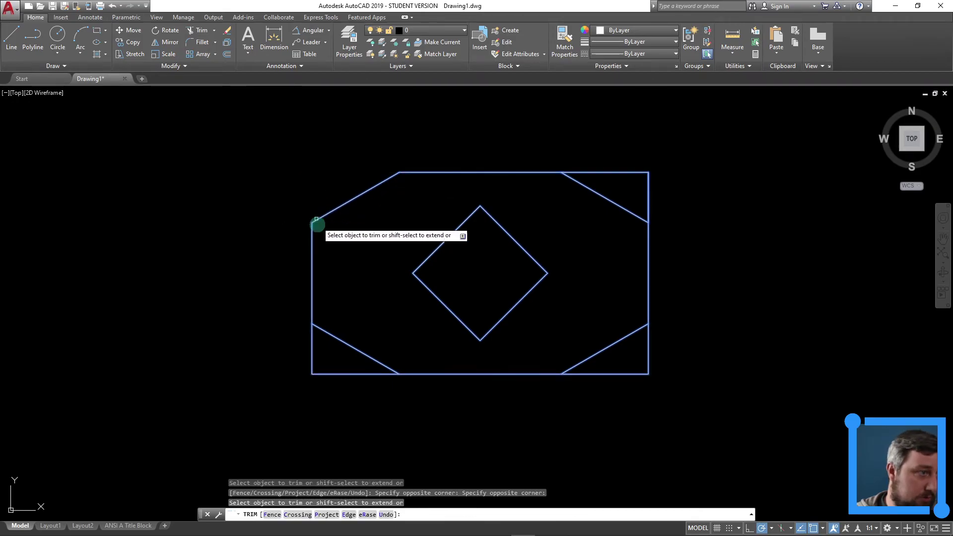
pyautogui.click(327, 398)
pyautogui.click(285, 363)
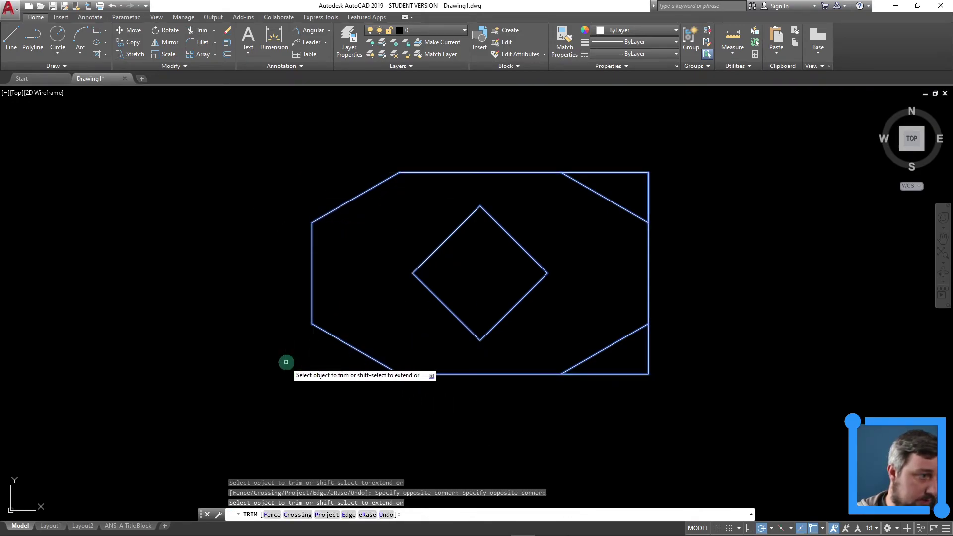
pyautogui.click(641, 399)
pyautogui.click(638, 372)
pyautogui.click(660, 174)
pyautogui.click(573, 131)
pyautogui.click(646, 193)
pyautogui.click(650, 197)
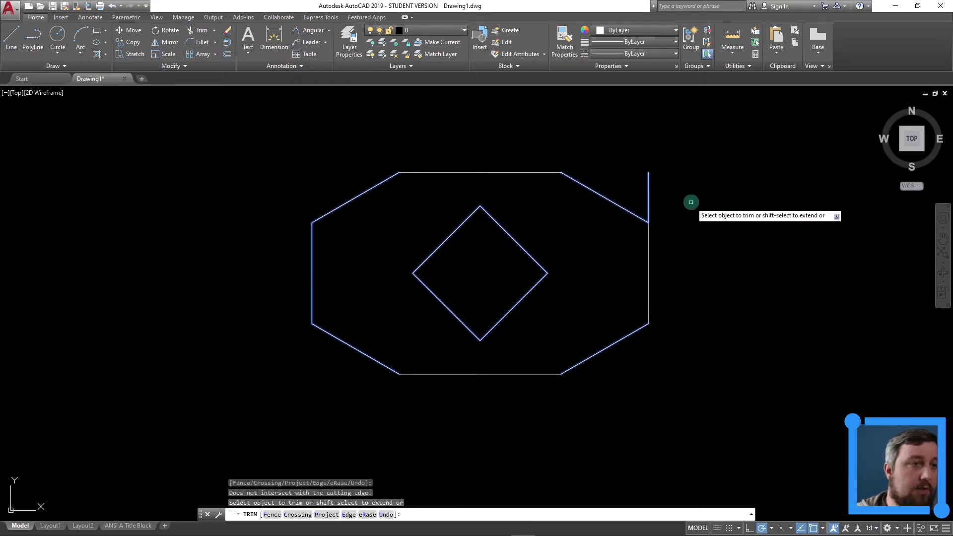
pyautogui.press('Escape')
# Delete the leftover short vertical stub at the top-right corner
pyautogui.click(676, 211)
pyautogui.moveTo(675, 211)
pyautogui.mouseDown()
pyautogui.moveTo(633, 166)
pyautogui.moveTo(654, 172)
pyautogui.mouseUp()
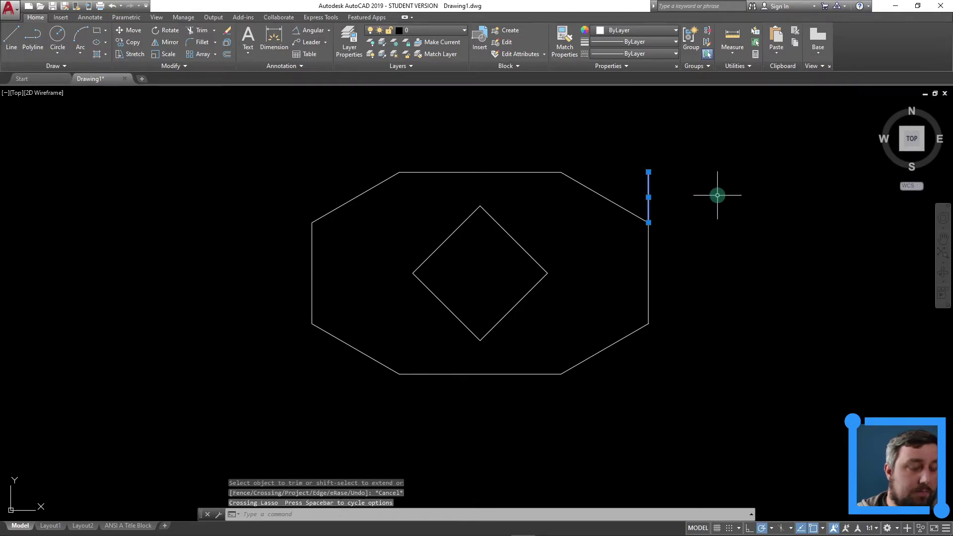
pyautogui.press('Delete')
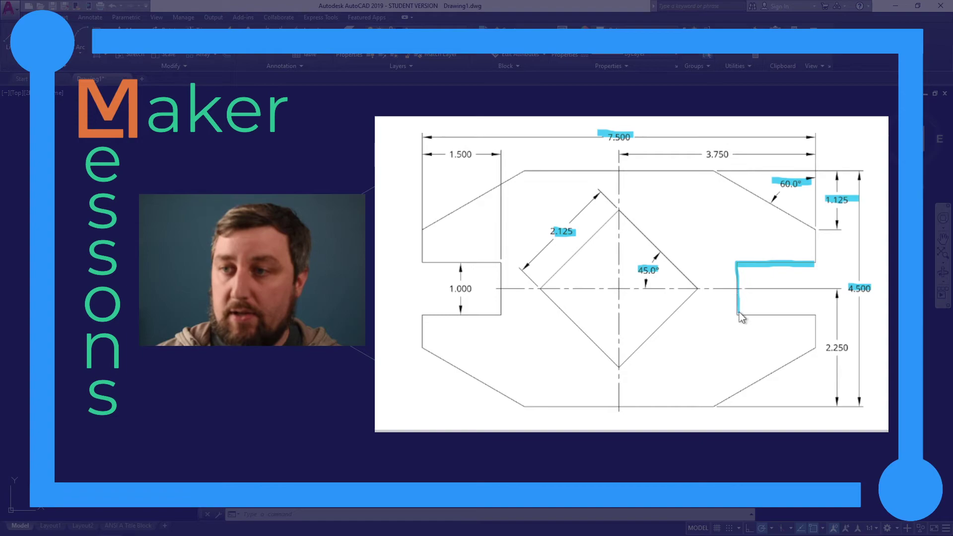
pyautogui.moveTo(800, 320); pyautogui.dragTo(820, 313)
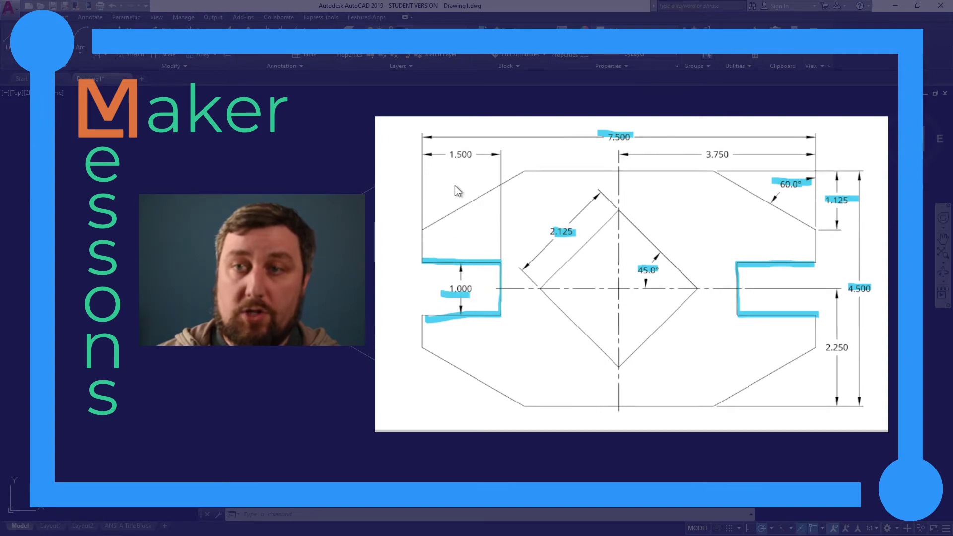
pyautogui.moveTo(455, 155); pyautogui.dragTo(473, 155)
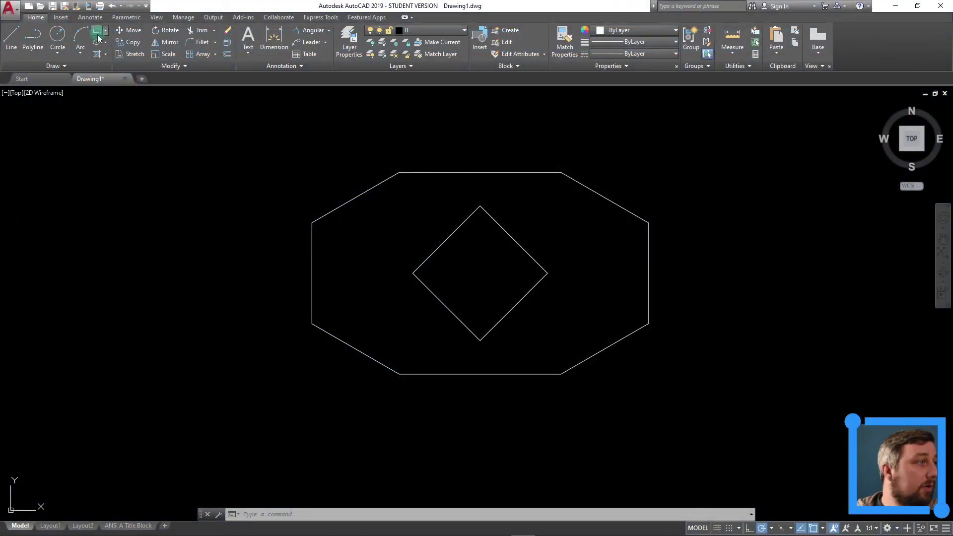
# Draw a 1.5 by 1 rectangle on empty canvas left of the plate
pyautogui.click(116, 268)
pyautogui.click(185, 189)
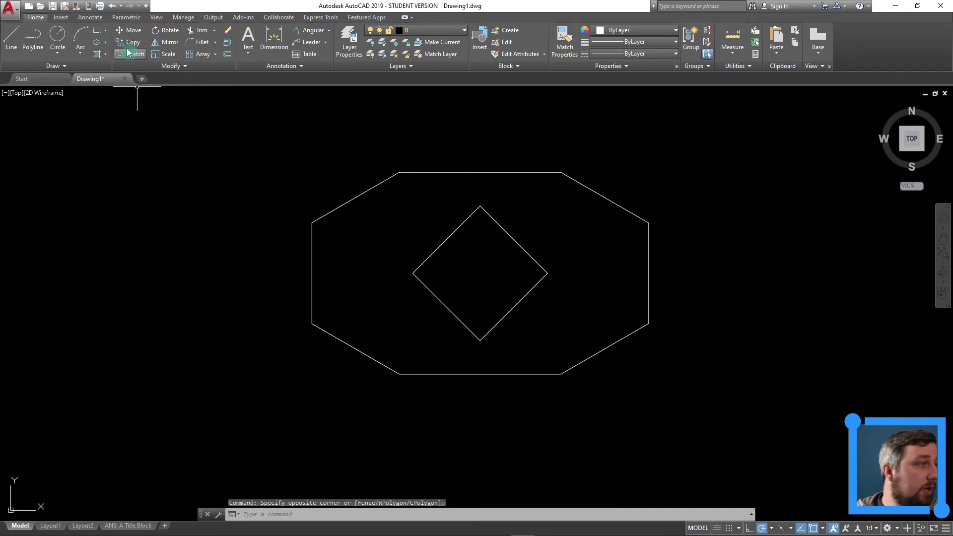
pyautogui.click(94, 39)
pyautogui.click(144, 218)
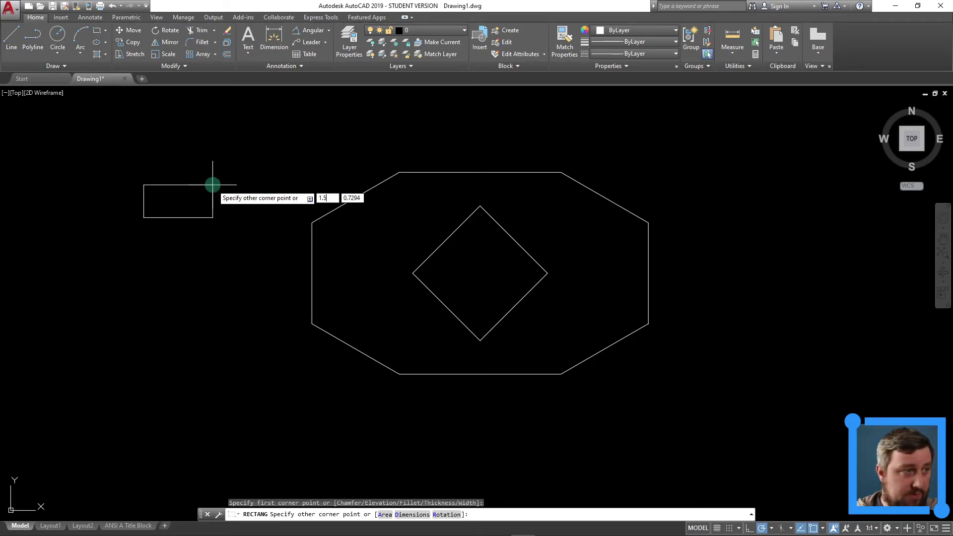
pyautogui.press('Return')
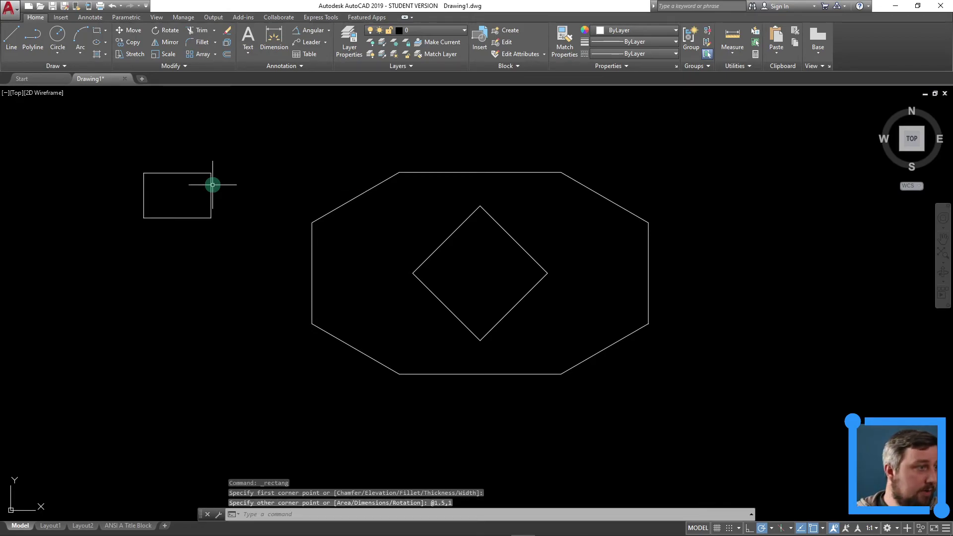
# Move the rectangle from its left-edge midpoint to the midpoint of the outline's left edge
pyautogui.click(130, 31)
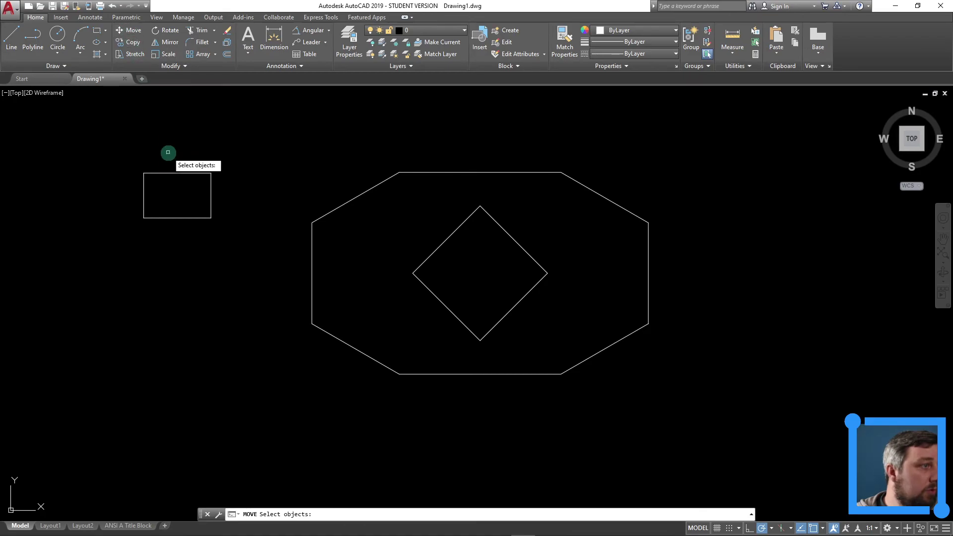
pyautogui.click(172, 174)
pyautogui.press('Return')
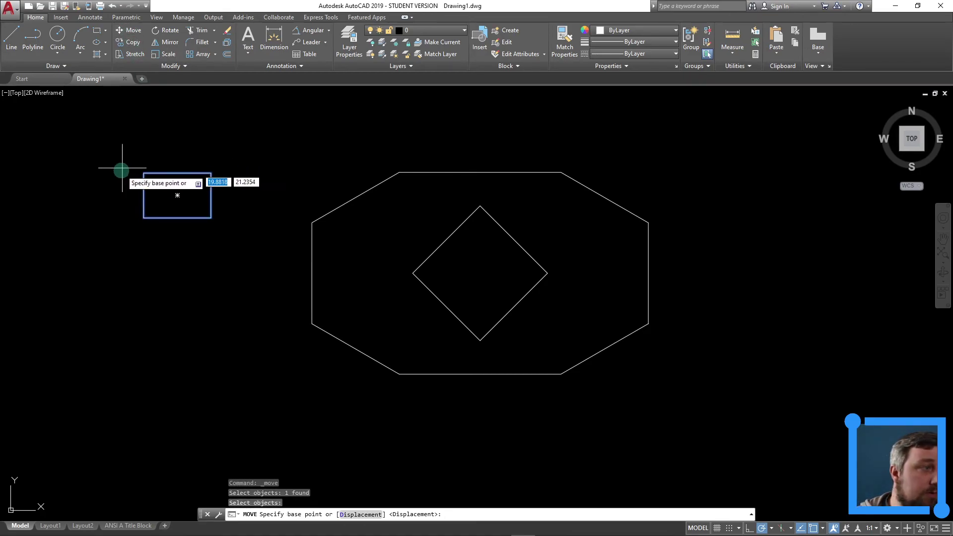
pyautogui.click(144, 195)
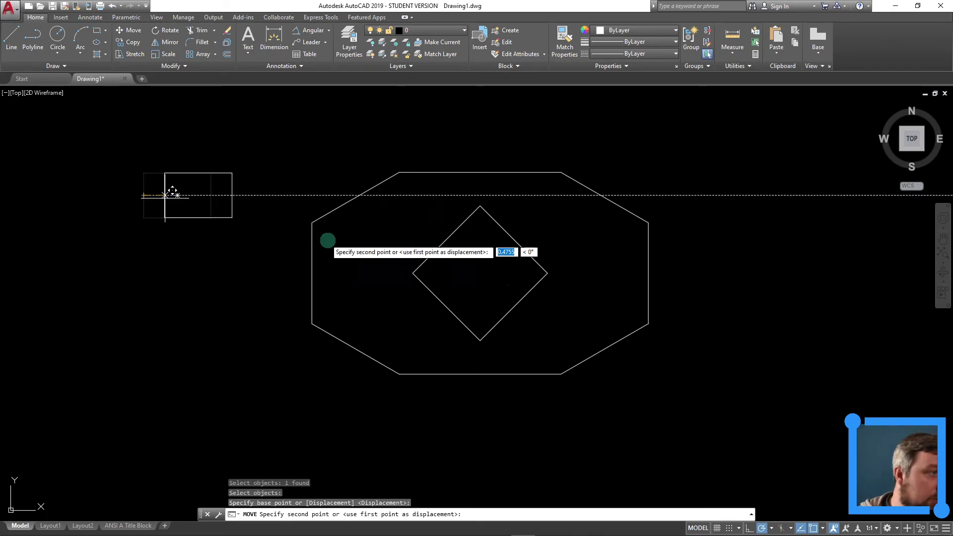
pyautogui.click(312, 273)
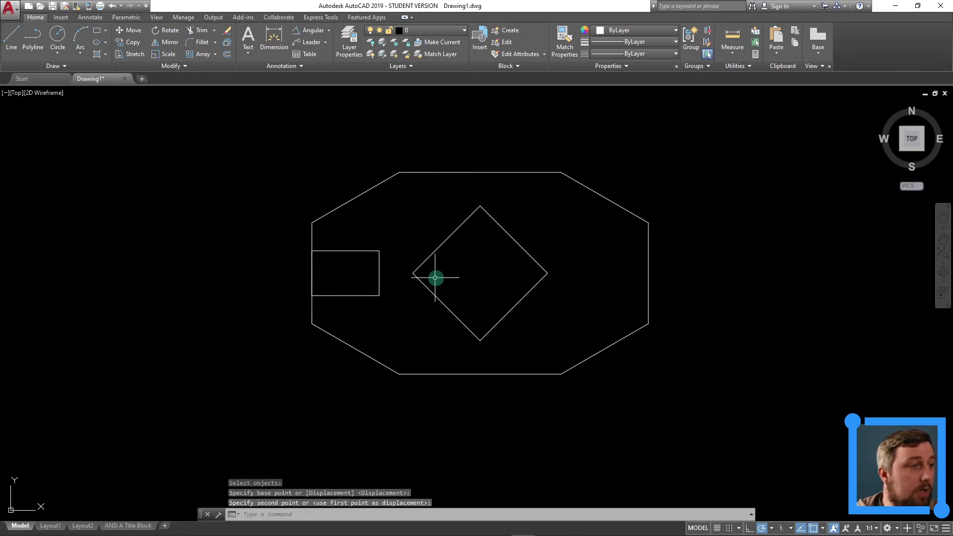
pyautogui.click(380, 266)
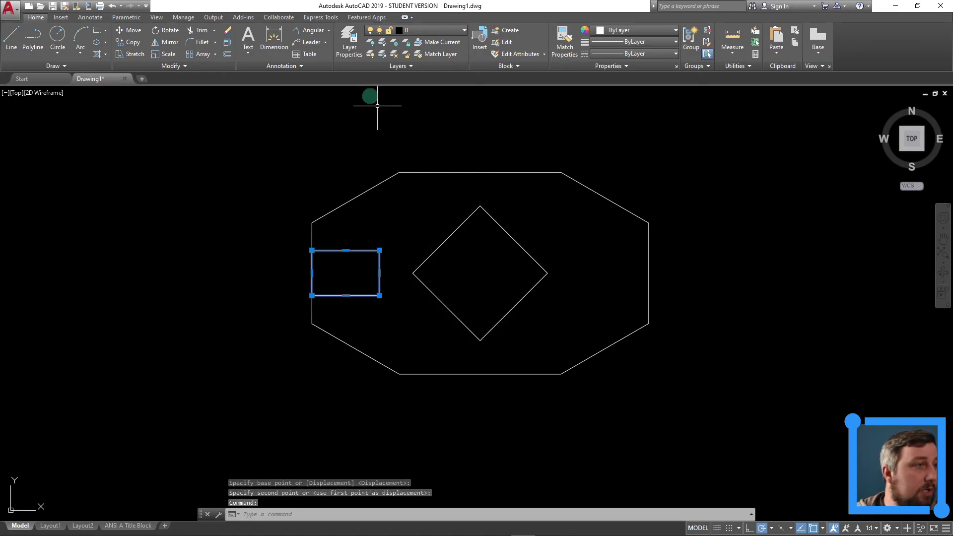
# Mirror the rectangle to the right side about the vertical centreline, keeping the original
pyautogui.click(167, 43)
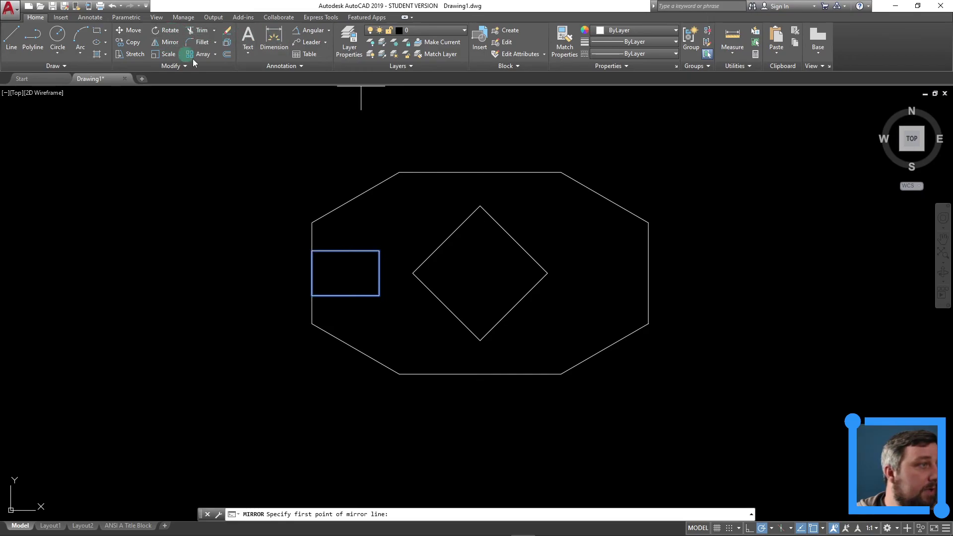
pyautogui.click(481, 206)
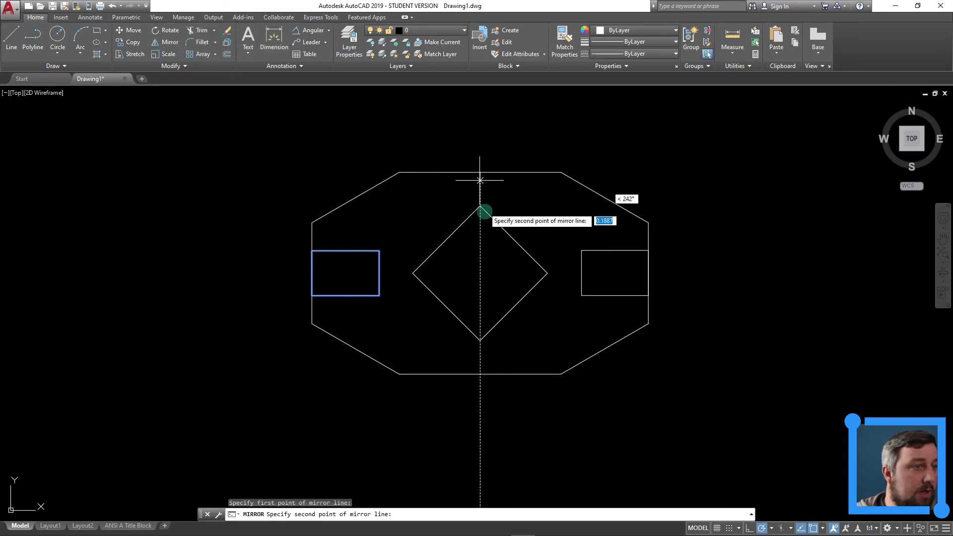
pyautogui.click(480, 375)
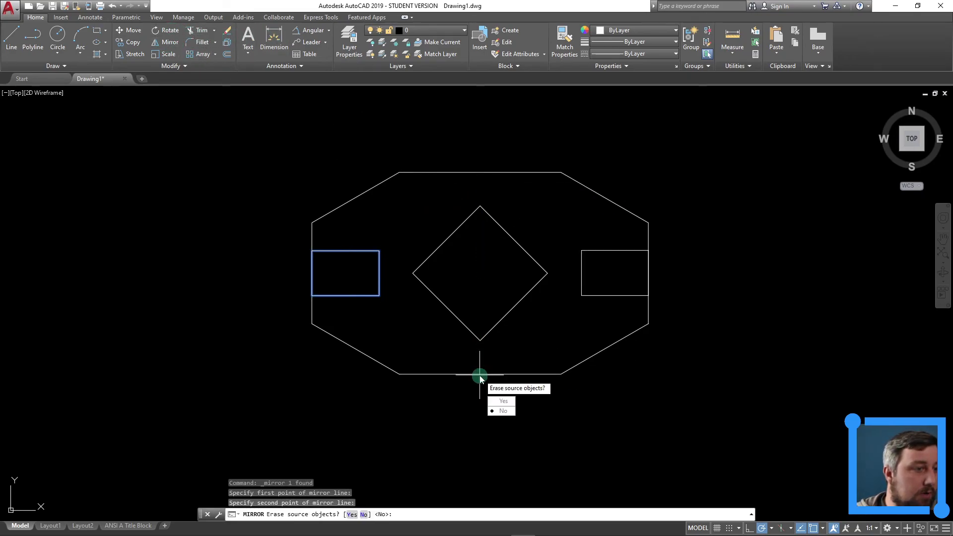
pyautogui.click(511, 413)
# Trim the outline segments inside both rectangles to open the side notches
pyautogui.click(741, 439)
pyautogui.click(216, 136)
pyautogui.write('tr')
pyautogui.press('Return')
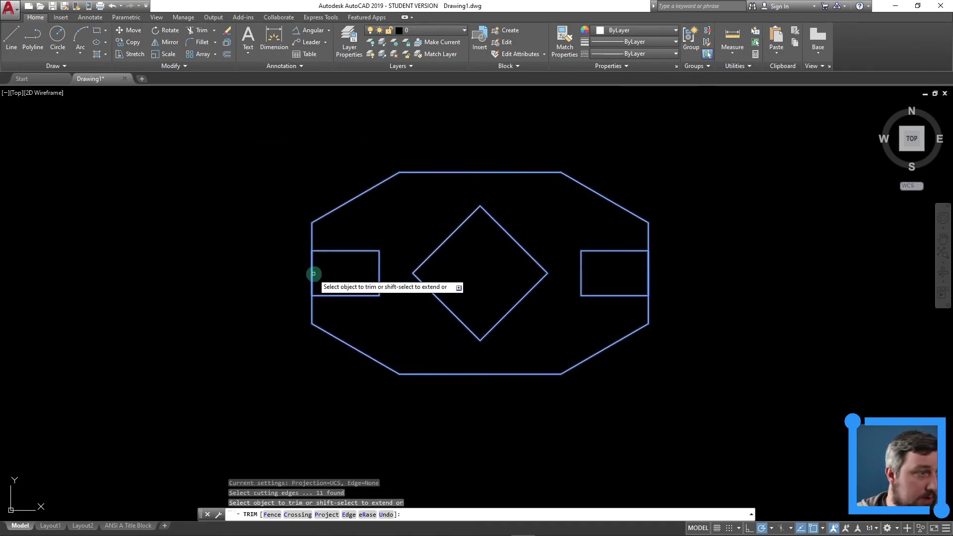
pyautogui.click(313, 274)
pyautogui.click(649, 276)
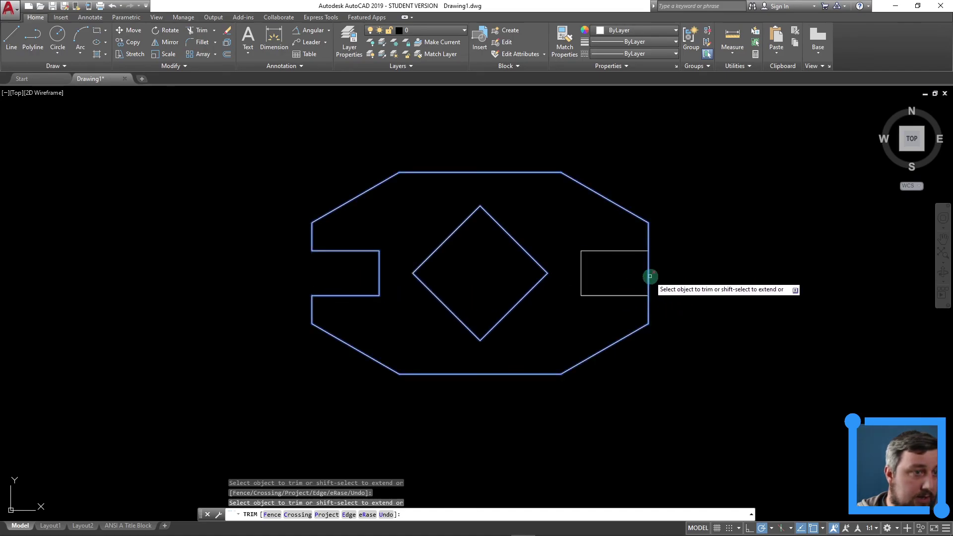
pyautogui.click(649, 276)
pyautogui.click(649, 275)
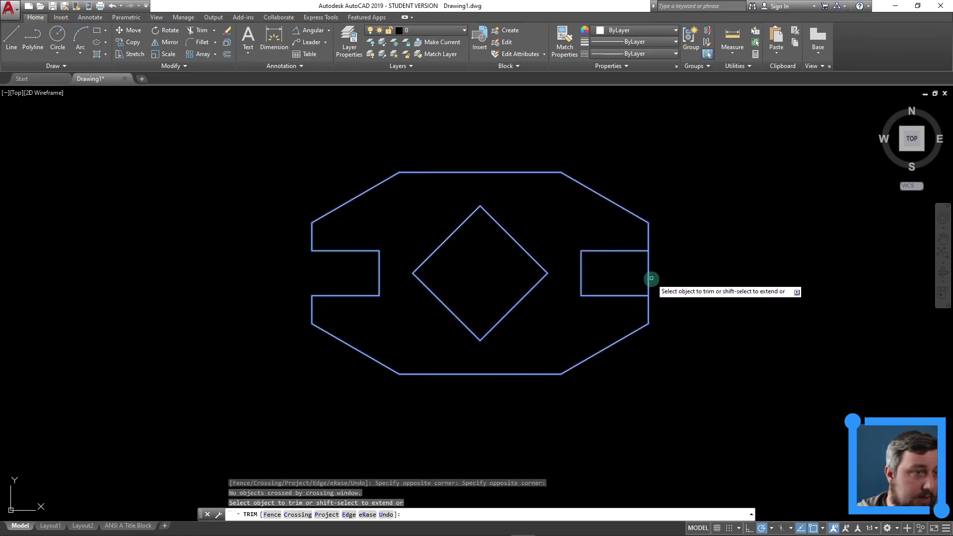
pyautogui.press('Return')
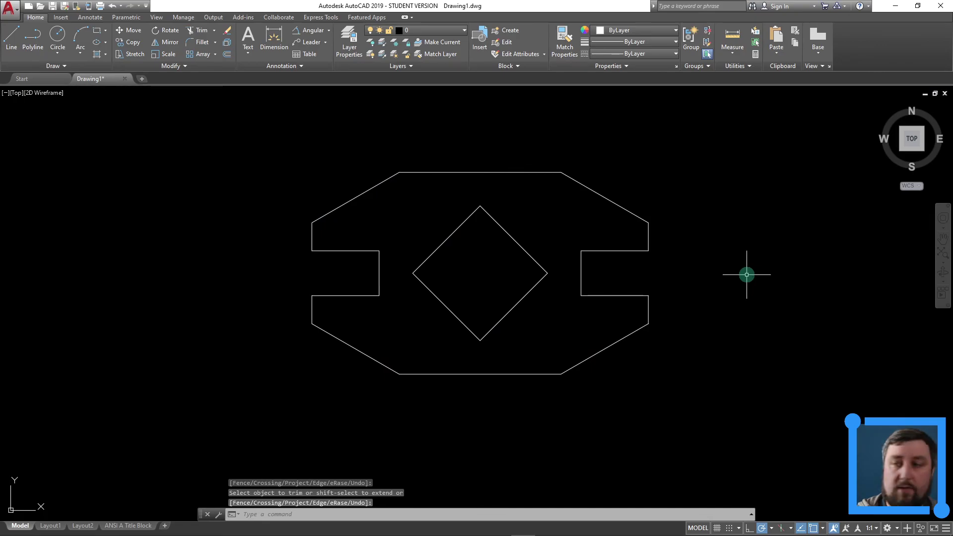